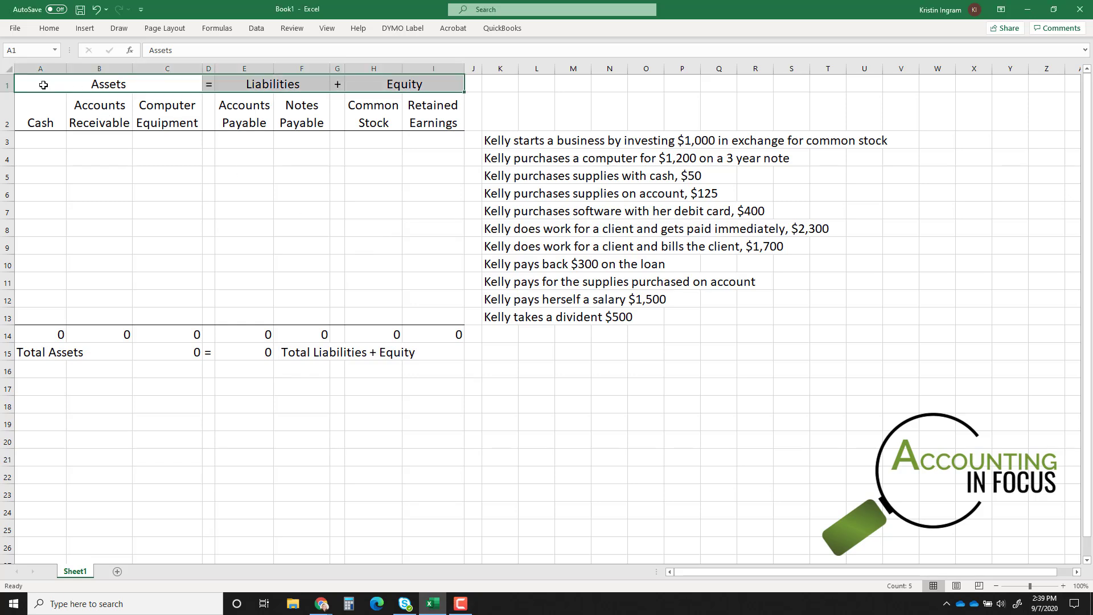
# Examine the accounting equation headings in row 1 and the asset, liability and equity account columns in row 2.
pyautogui.moveTo(44, 86); pyautogui.dragTo(382, 87)
pyautogui.click(35, 117)
pyautogui.press('Right')
pyautogui.press('Right')
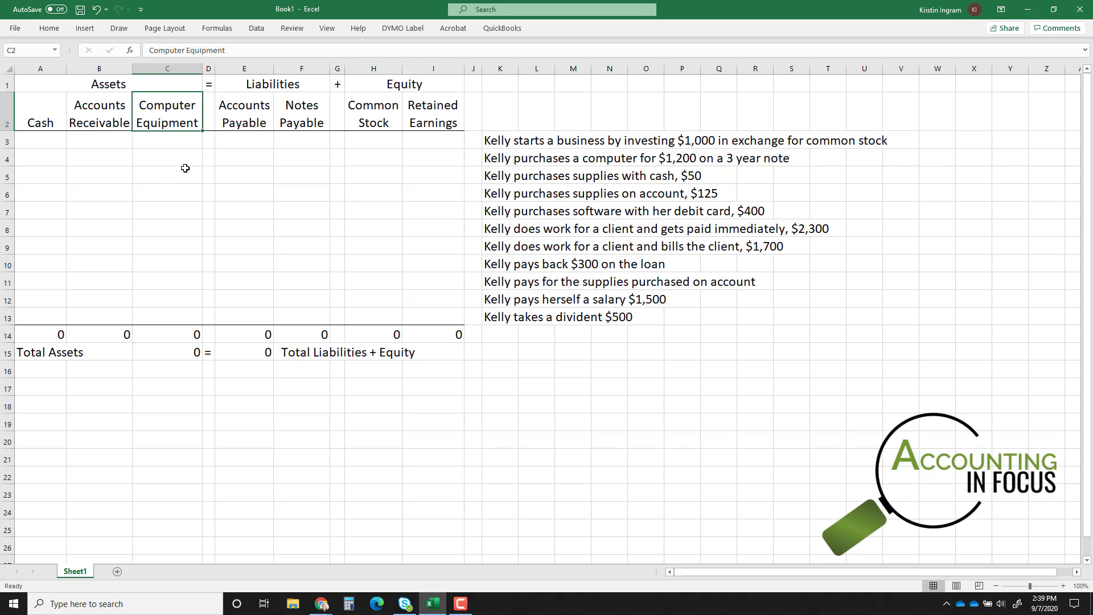
pyautogui.click(249, 124)
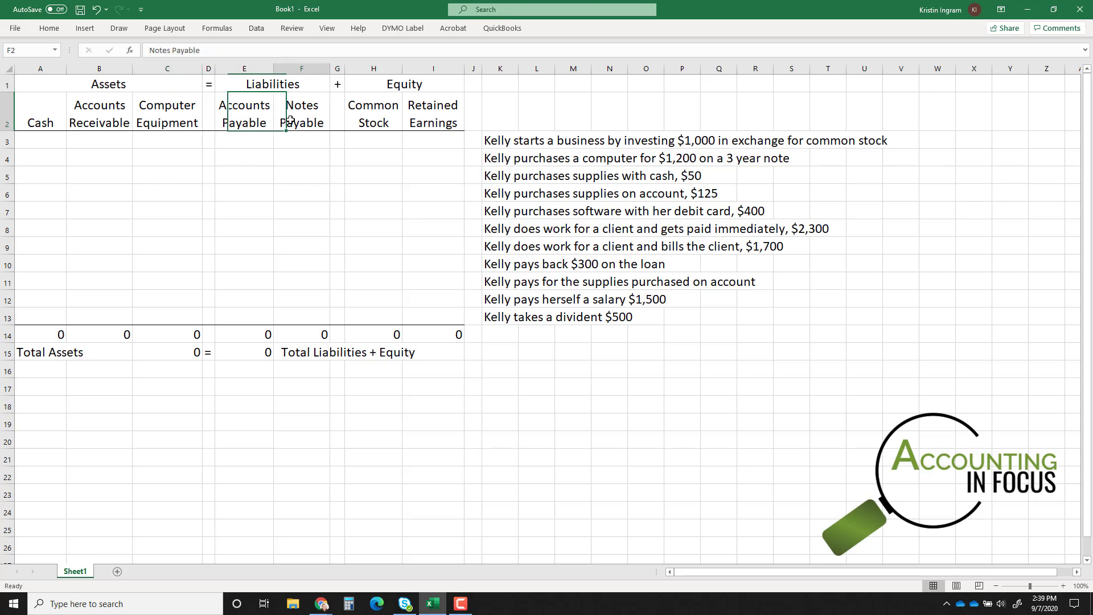
pyautogui.click(297, 124)
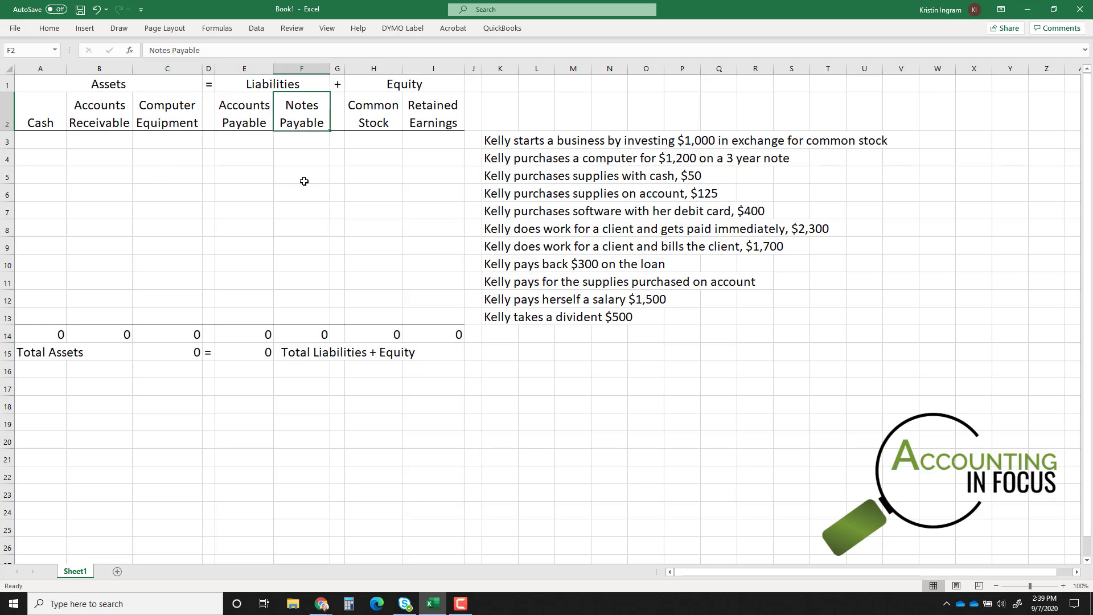
pyautogui.click(370, 125)
pyautogui.click(412, 124)
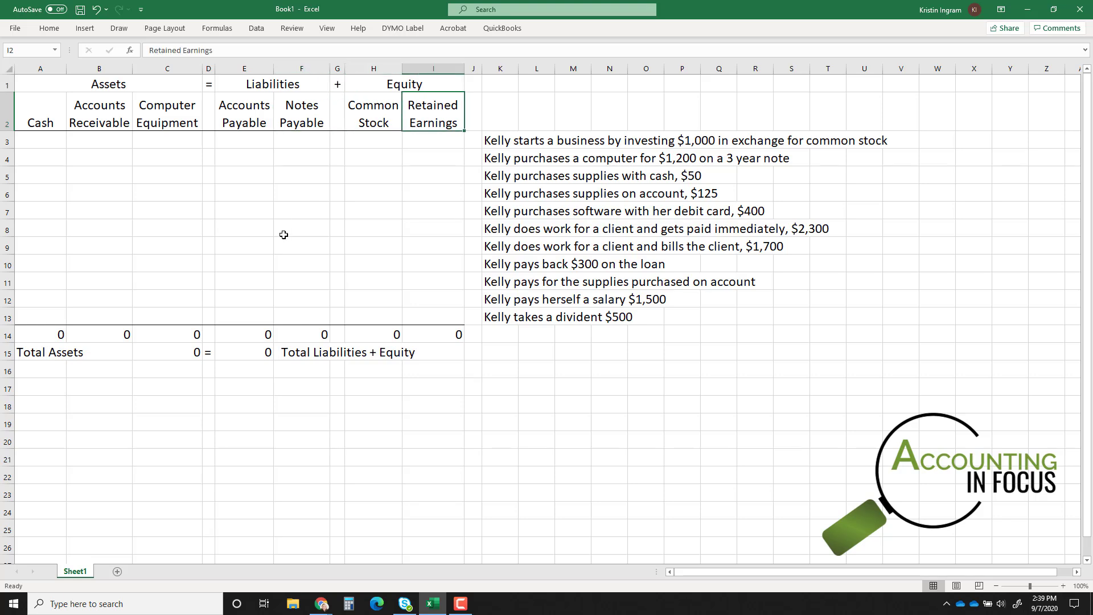
# Inspect the formulas behind the Cash column total in A14, Total Assets in C15, and Total Liabilities + Equity in E15.
pyautogui.click(37, 336)
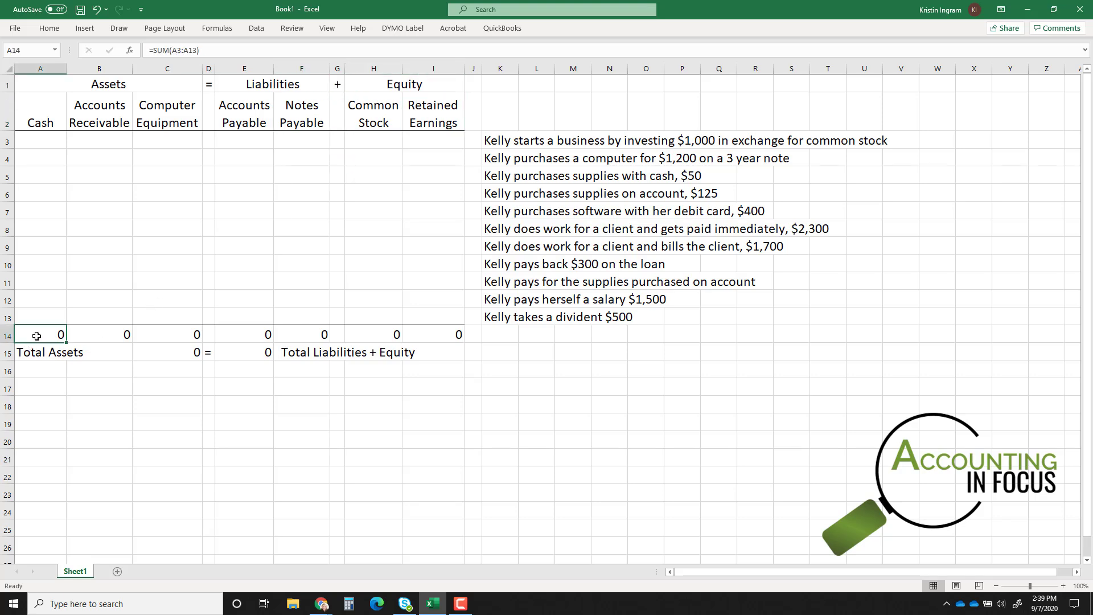
pyautogui.doubleClick(36, 335)
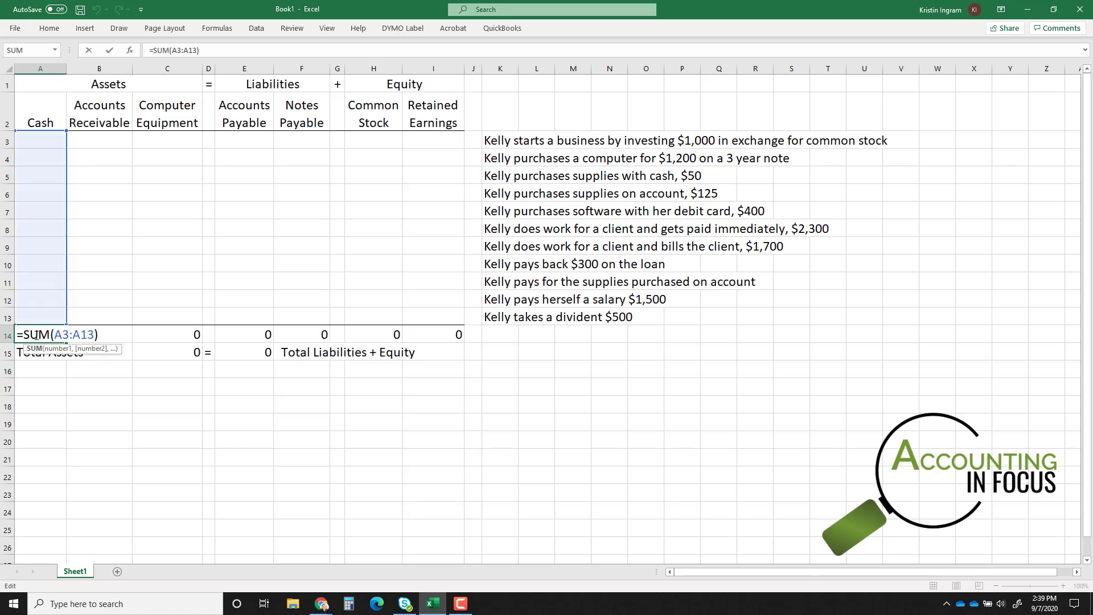
pyautogui.press('Return')
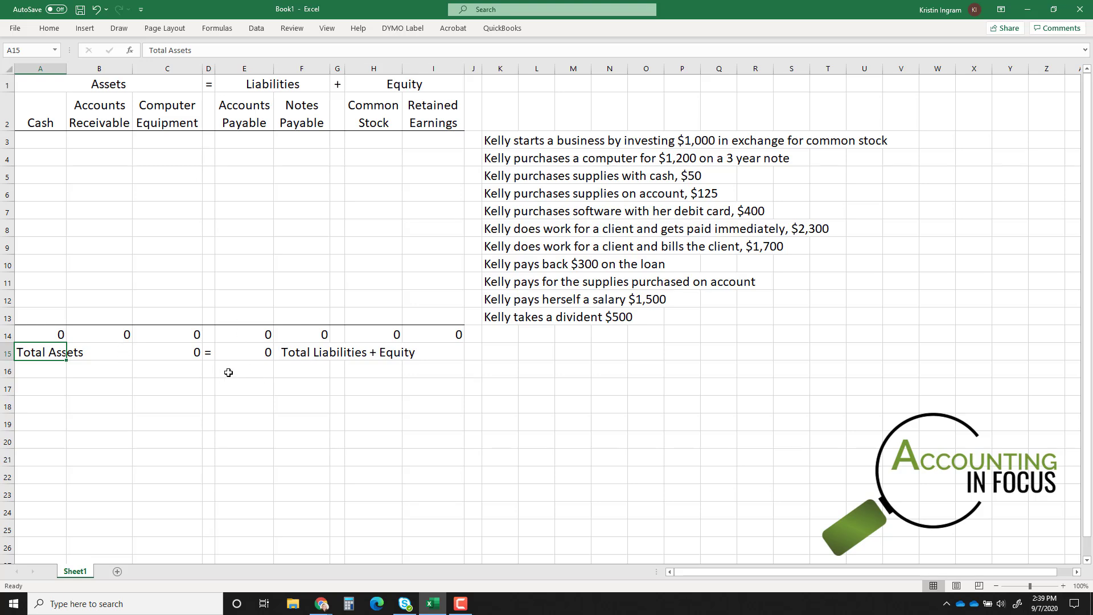
pyautogui.moveTo(105, 84); pyautogui.dragTo(377, 91)
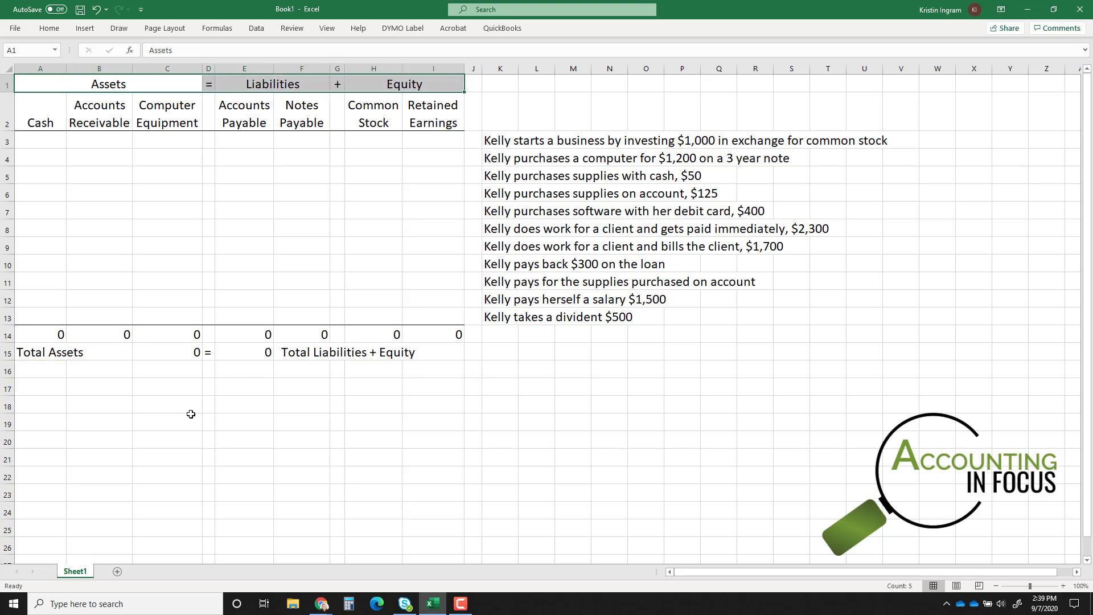
pyautogui.click(177, 354)
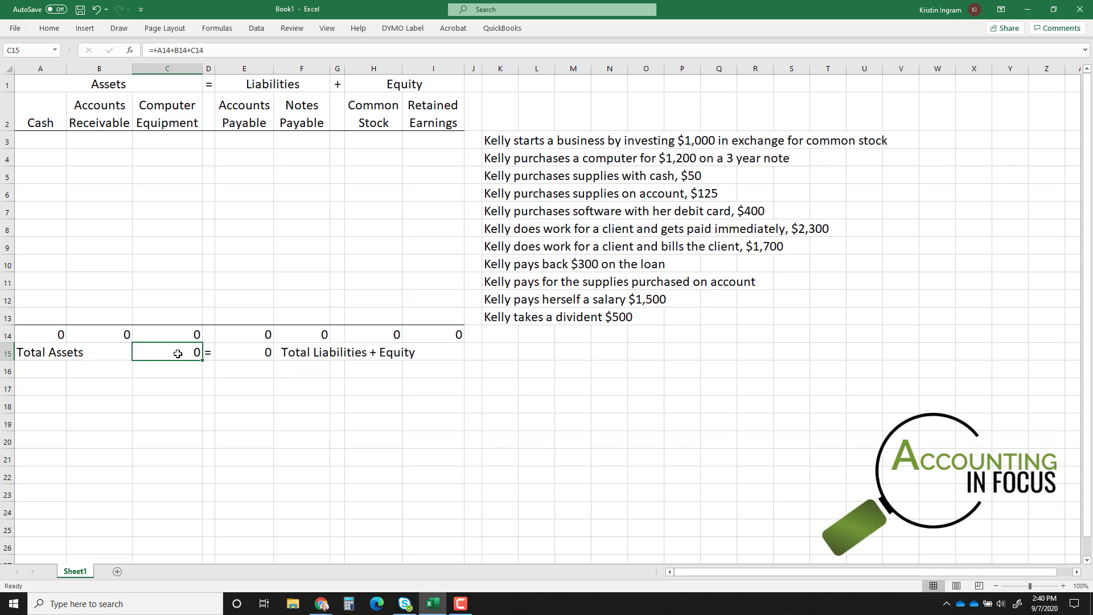
pyautogui.doubleClick(178, 354)
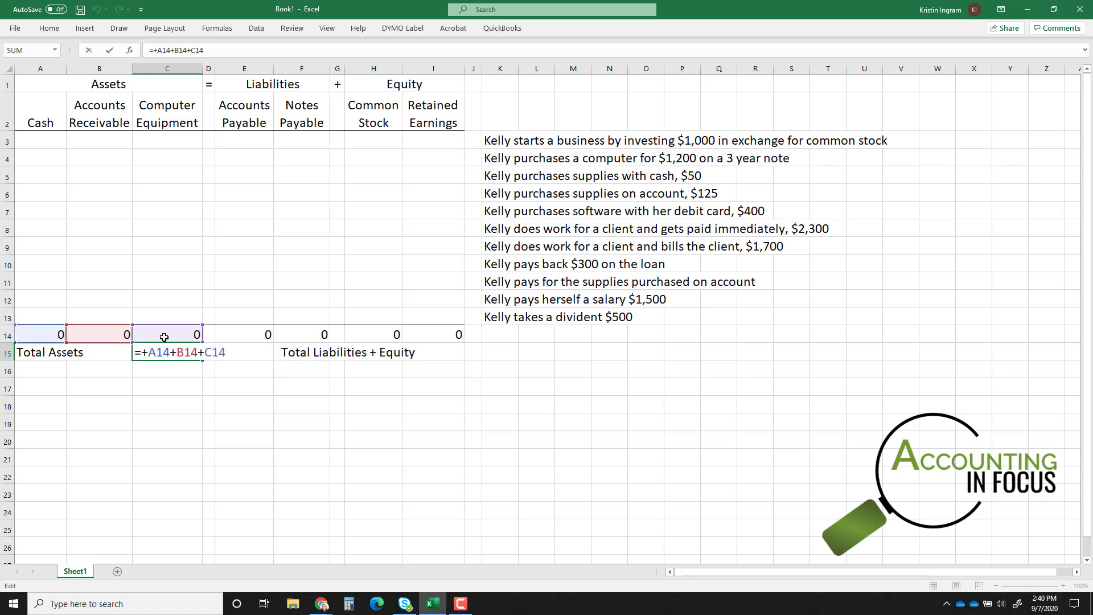
pyautogui.press('Return')
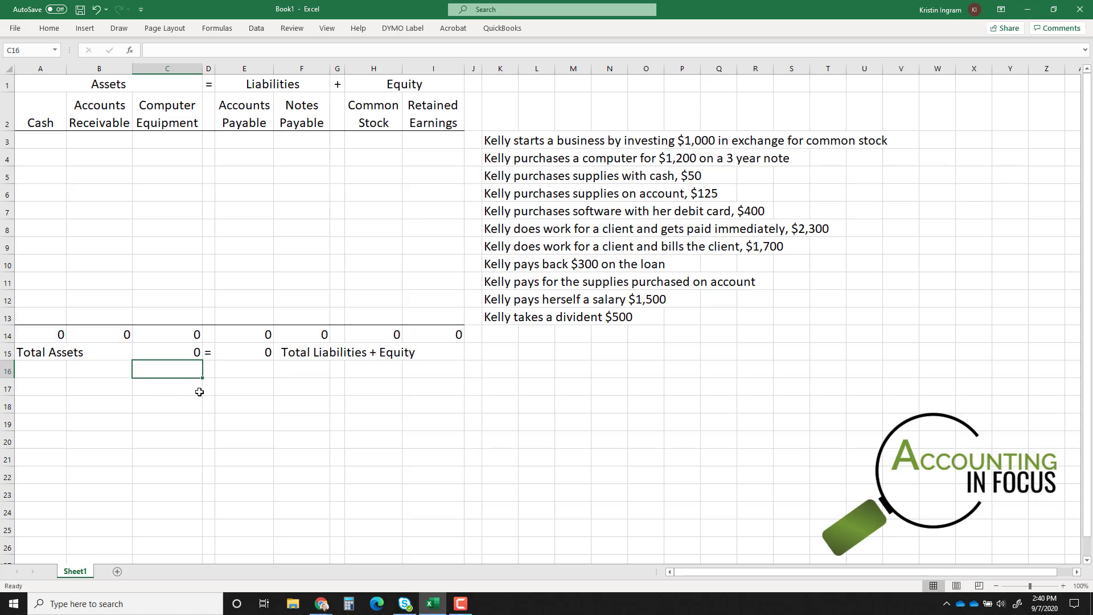
pyautogui.doubleClick(232, 353)
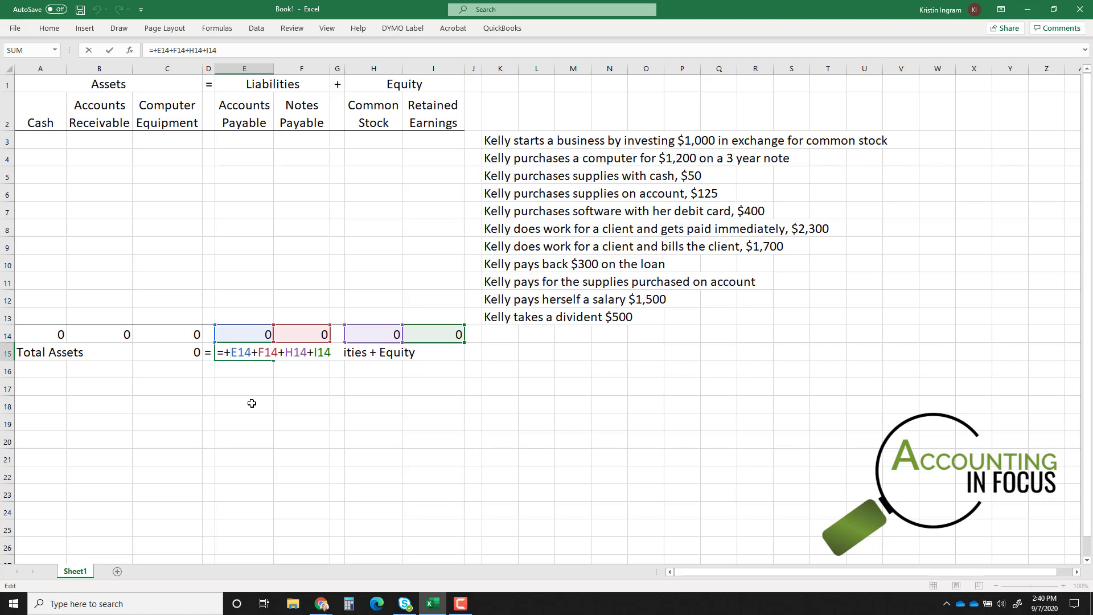
pyautogui.press('Return')
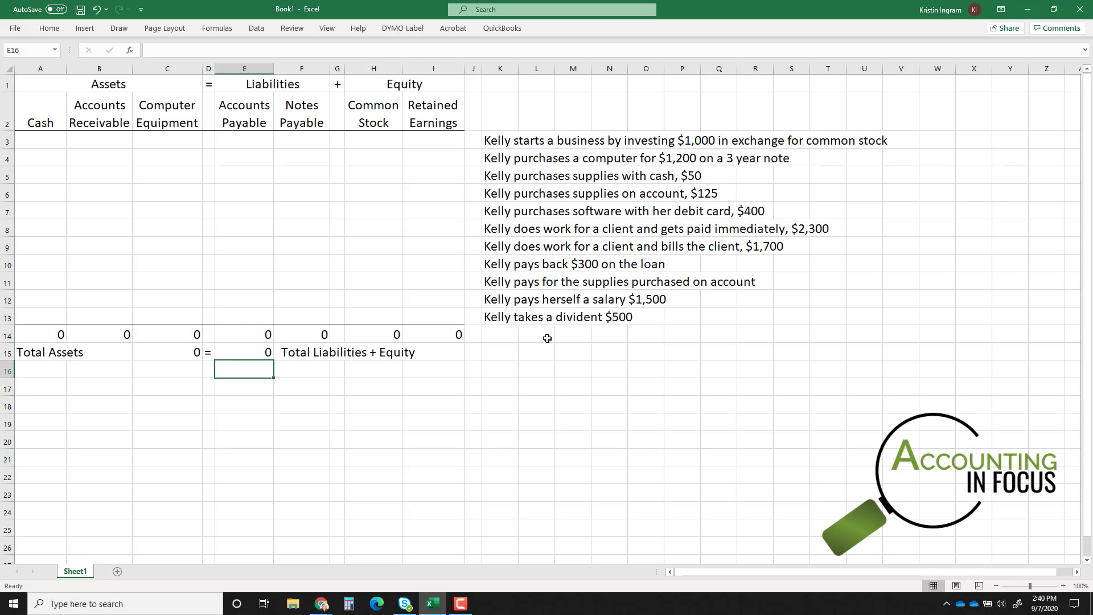
# Format the transaction area A3:I13 as dollar accounting amounts with no decimal places.
pyautogui.click(493, 140)
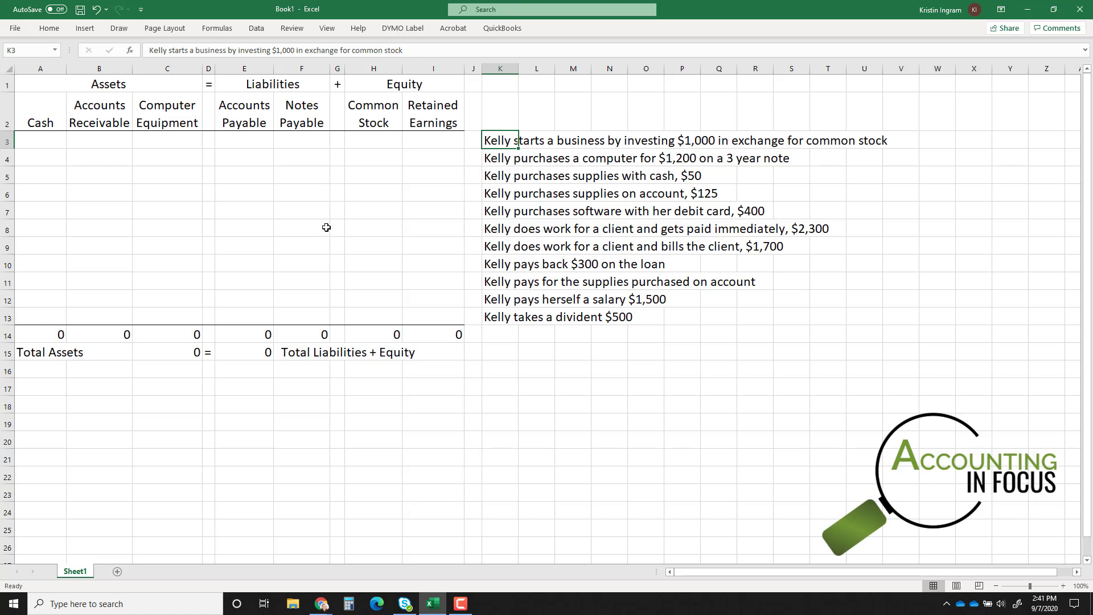
pyautogui.moveTo(43, 139); pyautogui.dragTo(415, 315)
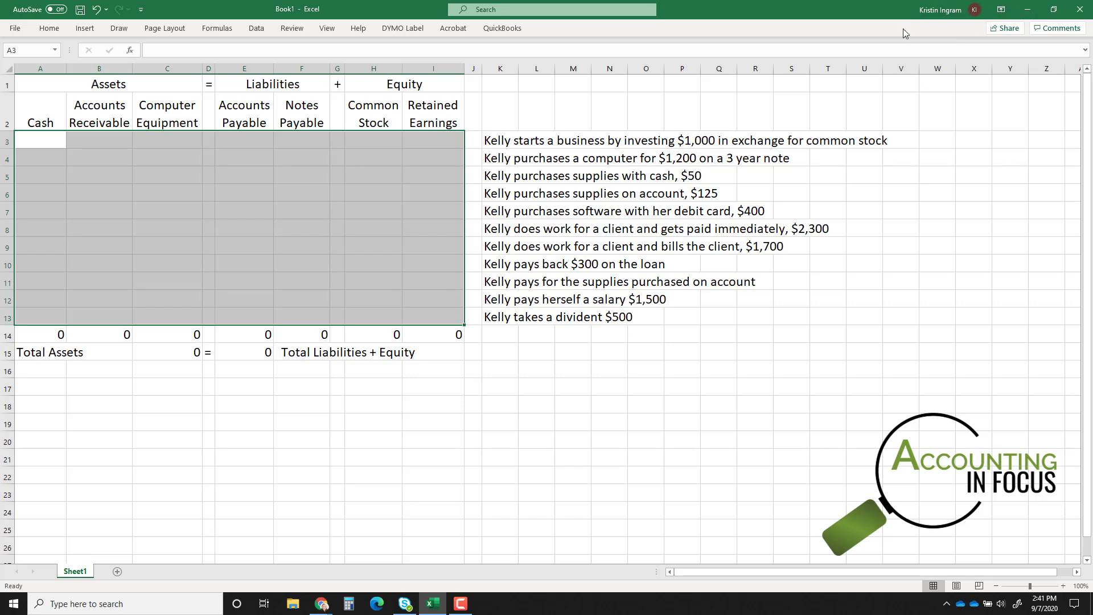
pyautogui.click(50, 28)
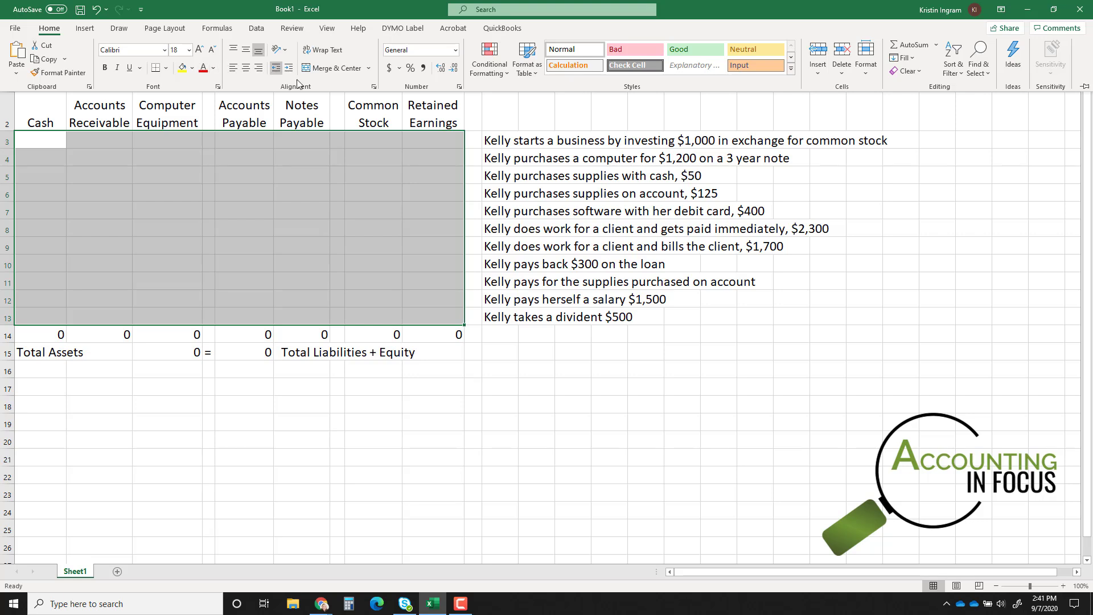
pyautogui.click(389, 70)
pyautogui.click(453, 68)
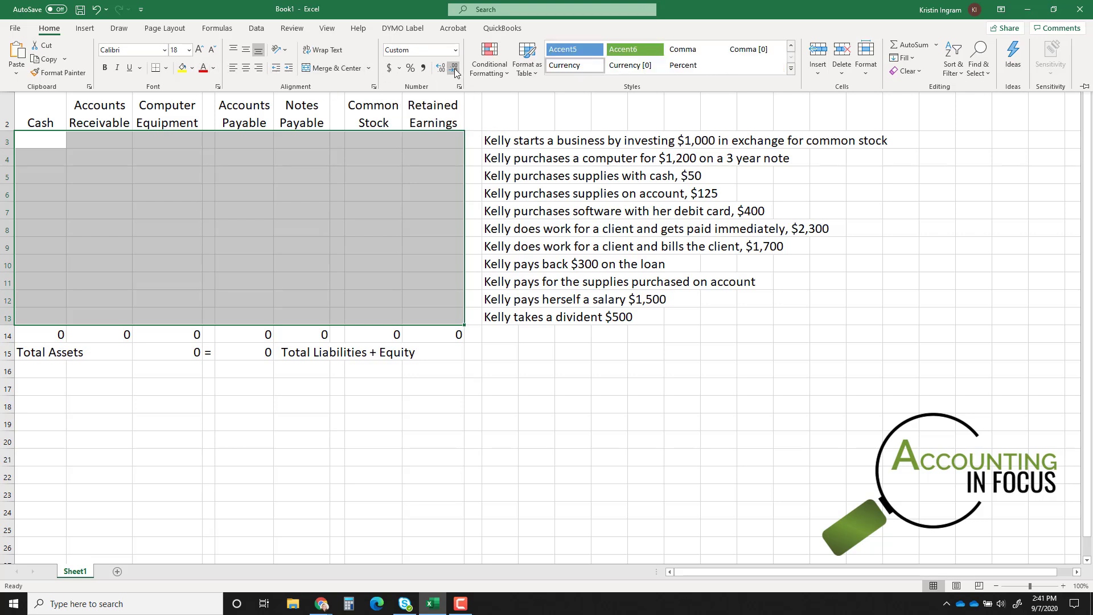
# Record the owner's initial investment as 1000 under Cash in A3.
pyautogui.click(39, 140)
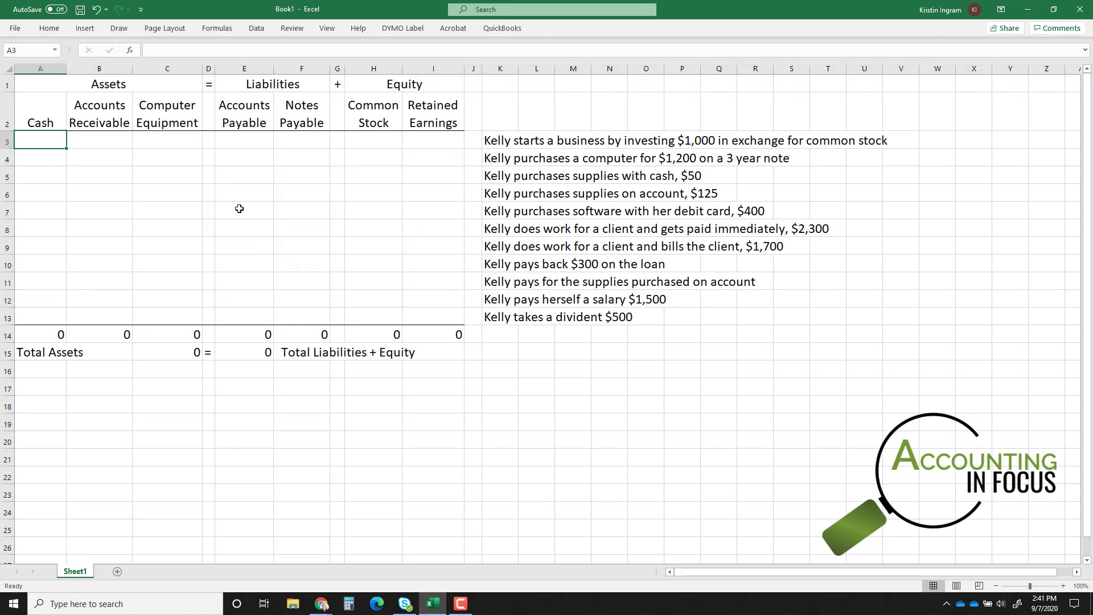
pyautogui.write('1000')
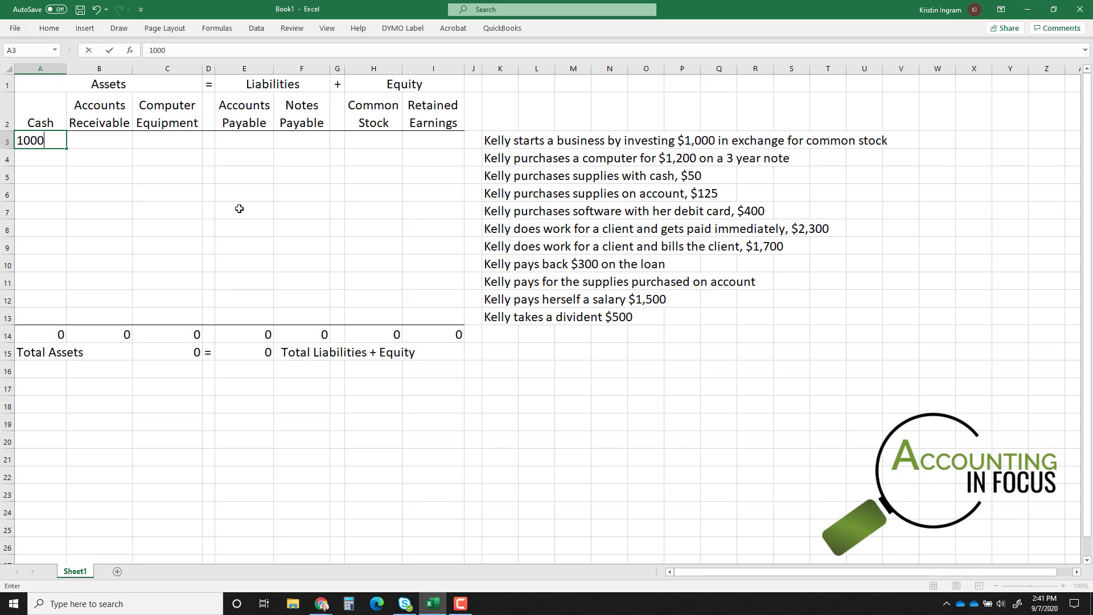
pyautogui.press('Return')
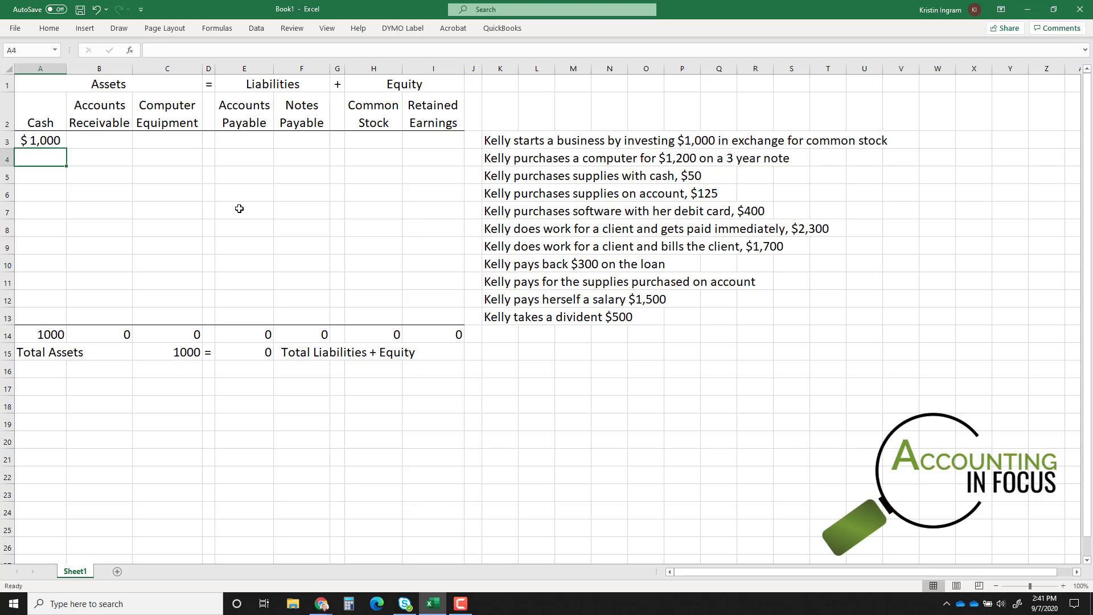
# Format the totals in A14:I15 as dollar accounting amounts with no decimal places.
pyautogui.moveTo(35, 335); pyautogui.dragTo(460, 356)
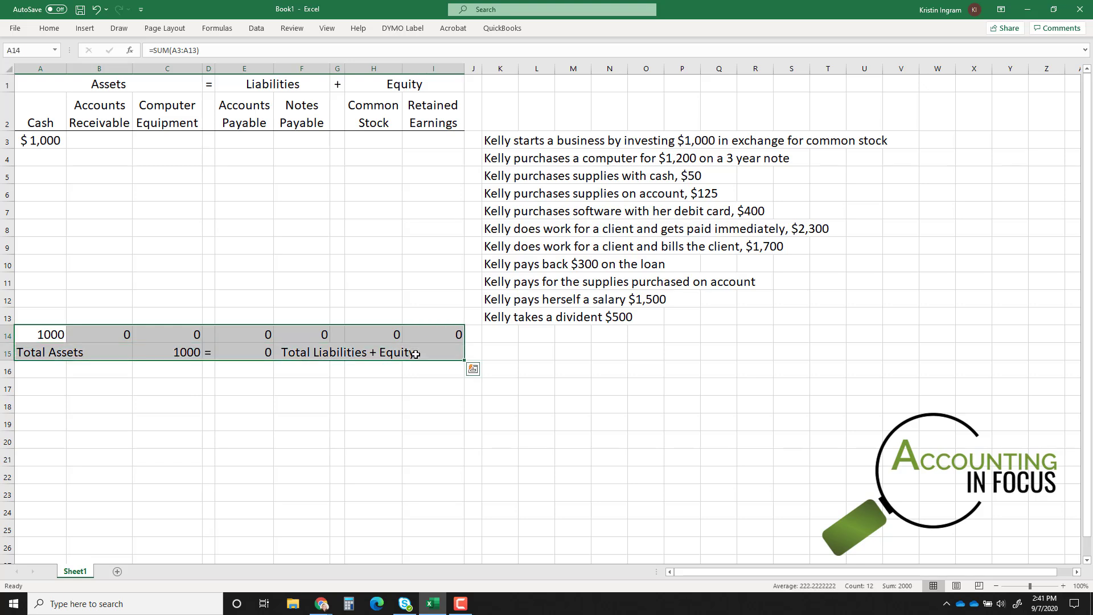
pyautogui.click(49, 29)
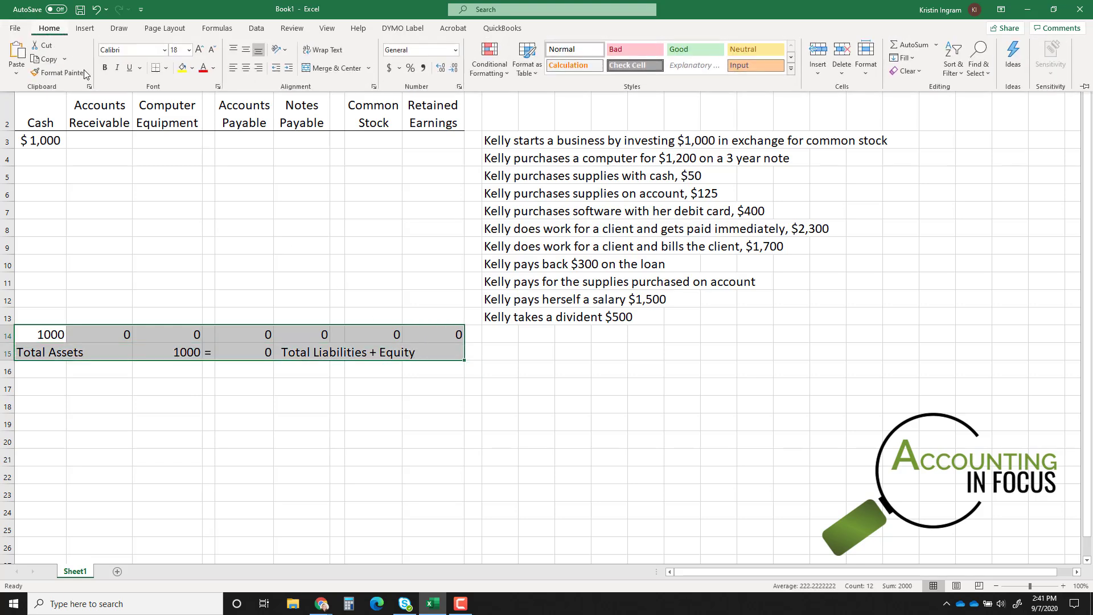
pyautogui.click(389, 68)
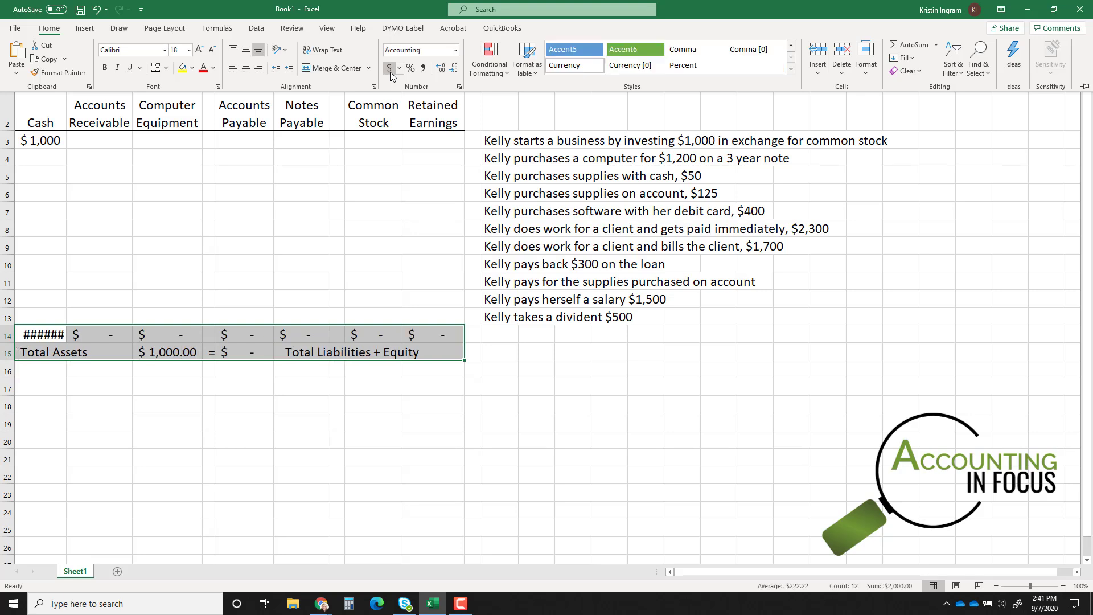
pyautogui.click(453, 68)
pyautogui.click(454, 69)
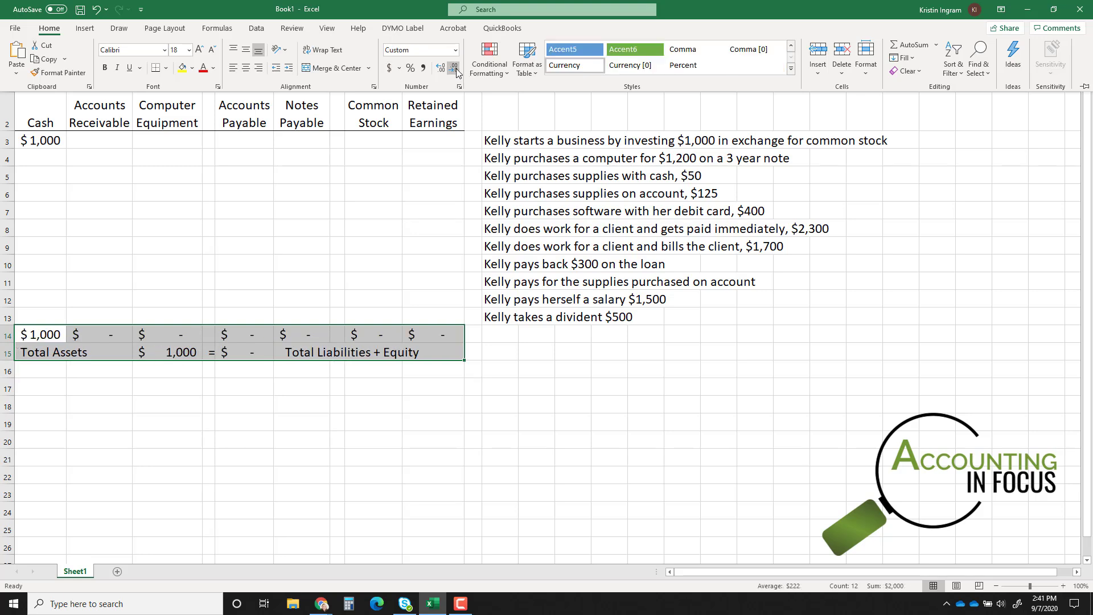
pyautogui.click(113, 294)
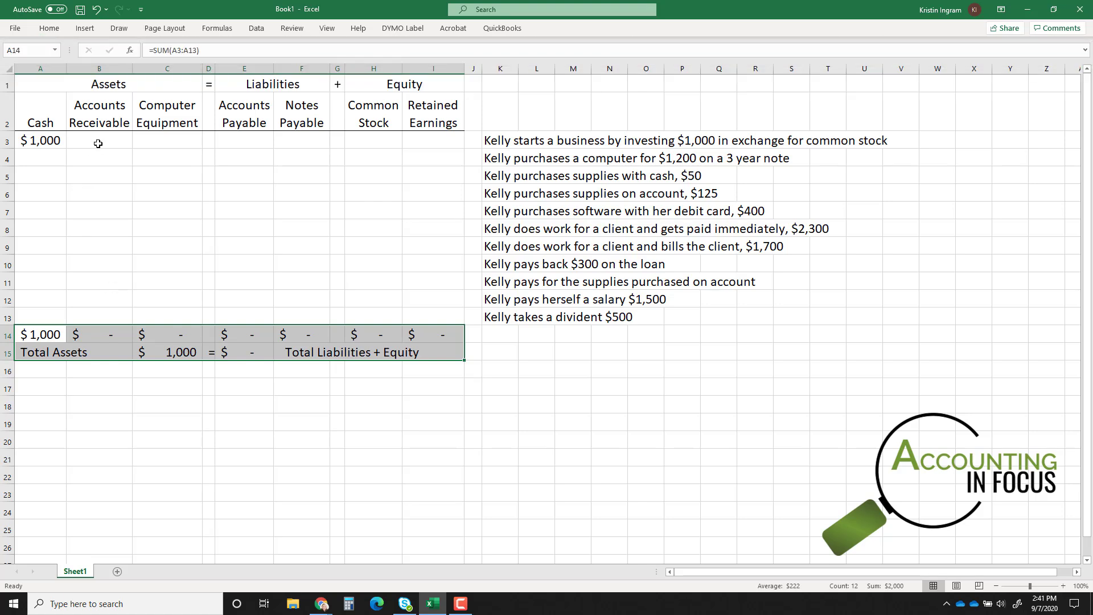
# Record the equity side of the initial investment as 1000 under Common Stock in H3.
pyautogui.click(97, 138)
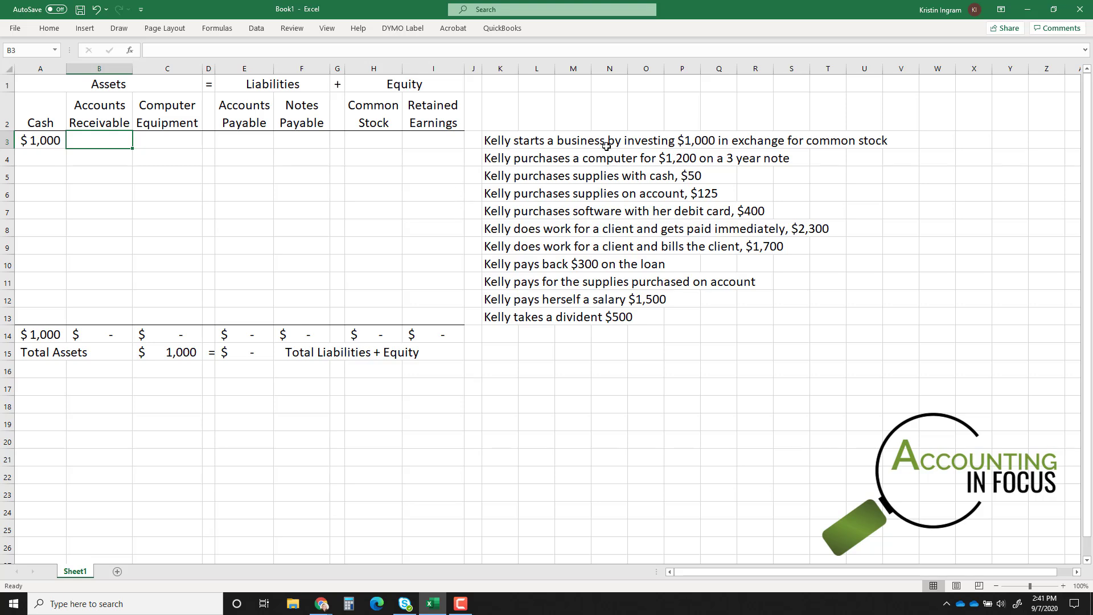
pyautogui.click(380, 141)
pyautogui.write('1000')
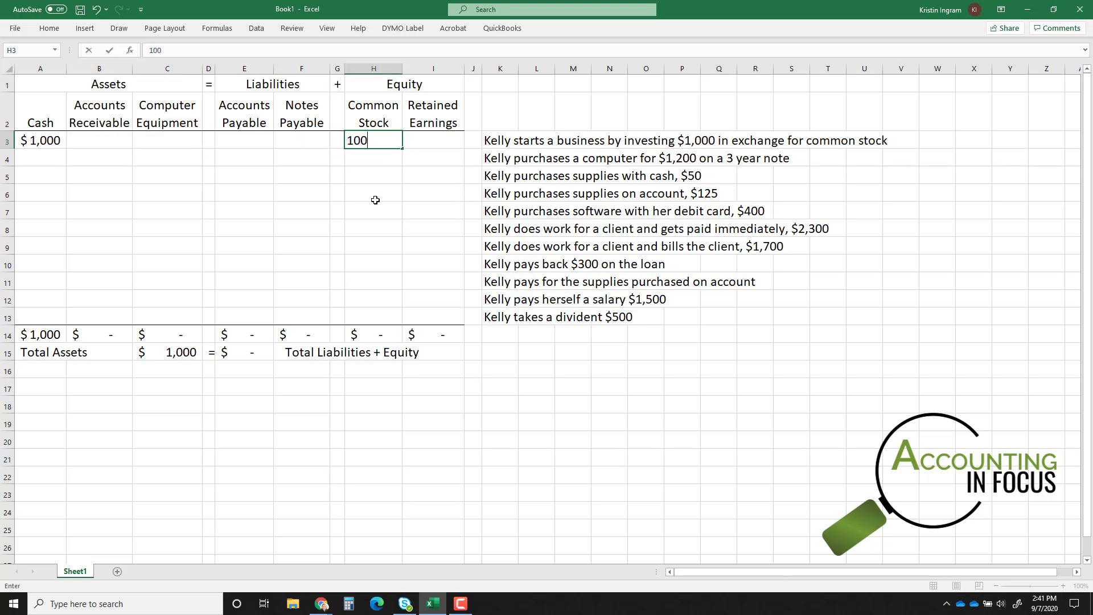
pyautogui.press('Return')
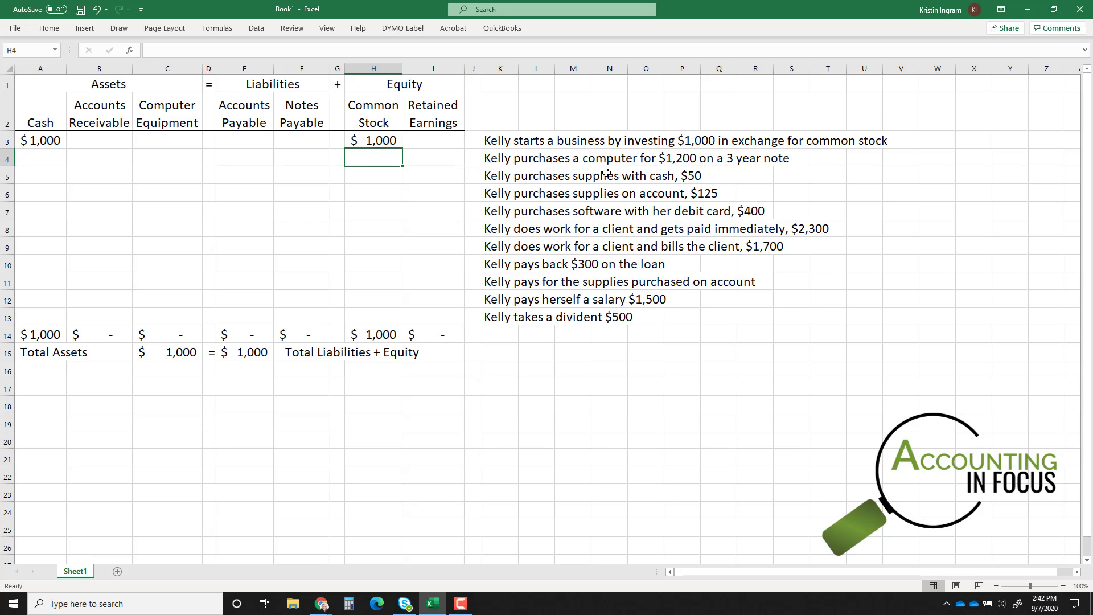
# Record the computer purchase on a note in row 4, with 1200 under both Computer Equipment and Notes Payable.
pyautogui.click(164, 161)
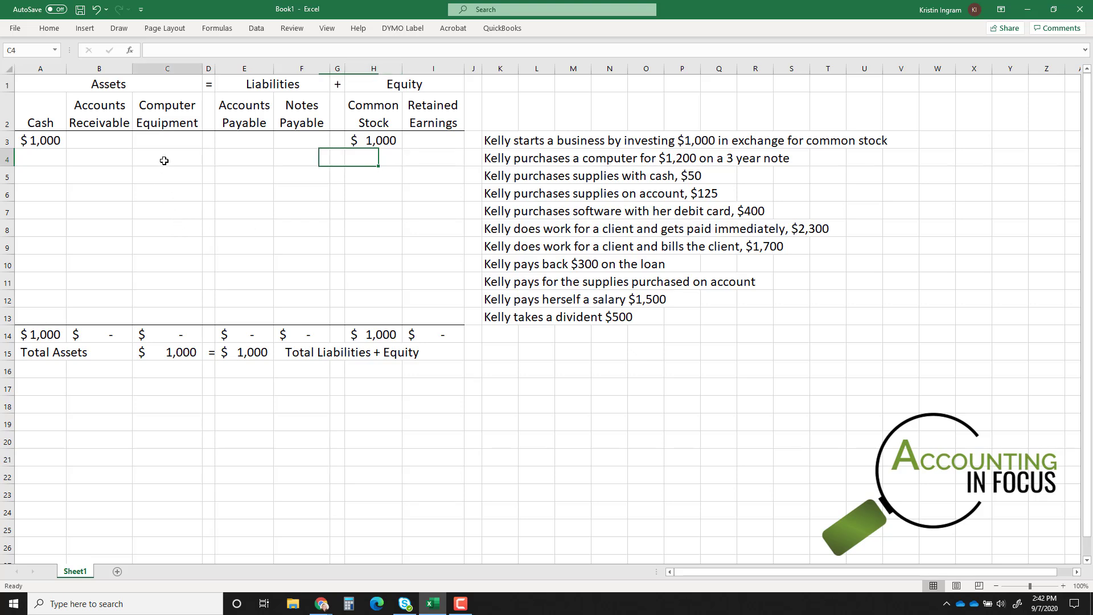
pyautogui.write('1200')
pyautogui.press('Return')
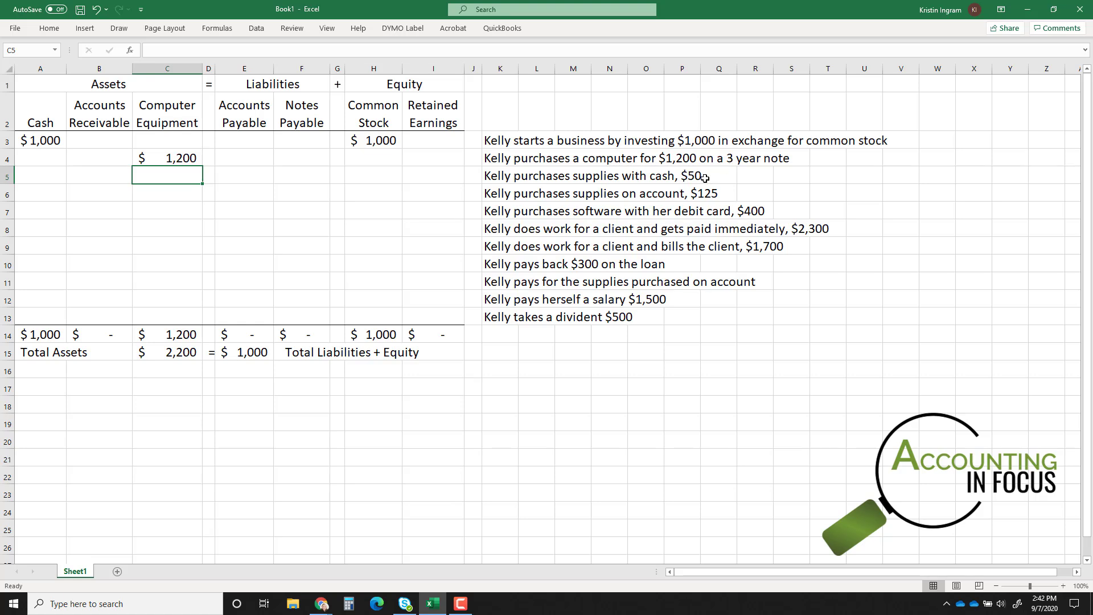
pyautogui.click(299, 162)
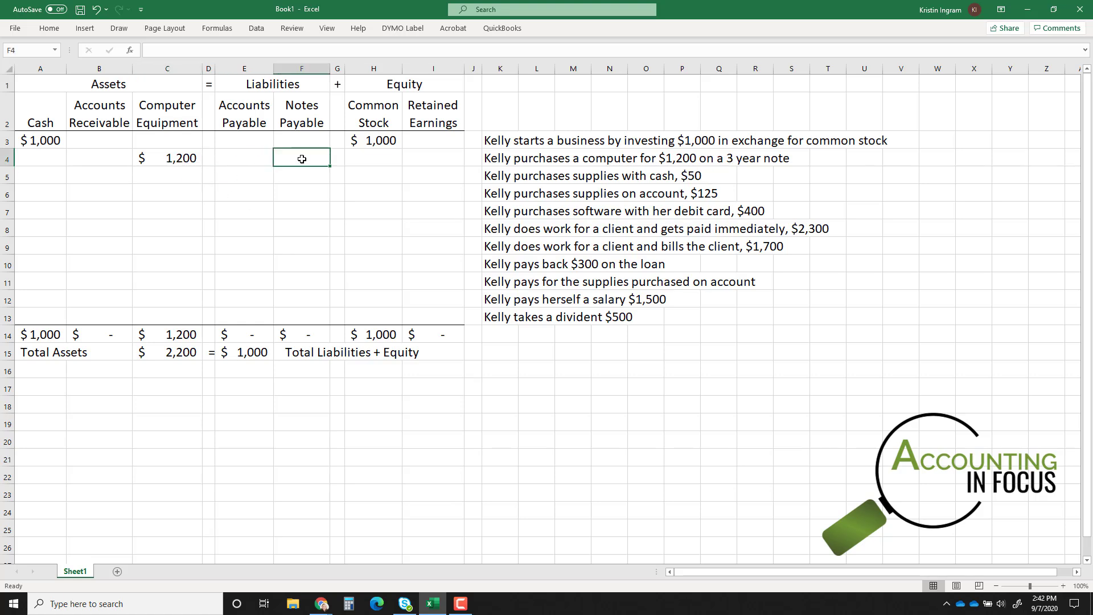
pyautogui.write('1200')
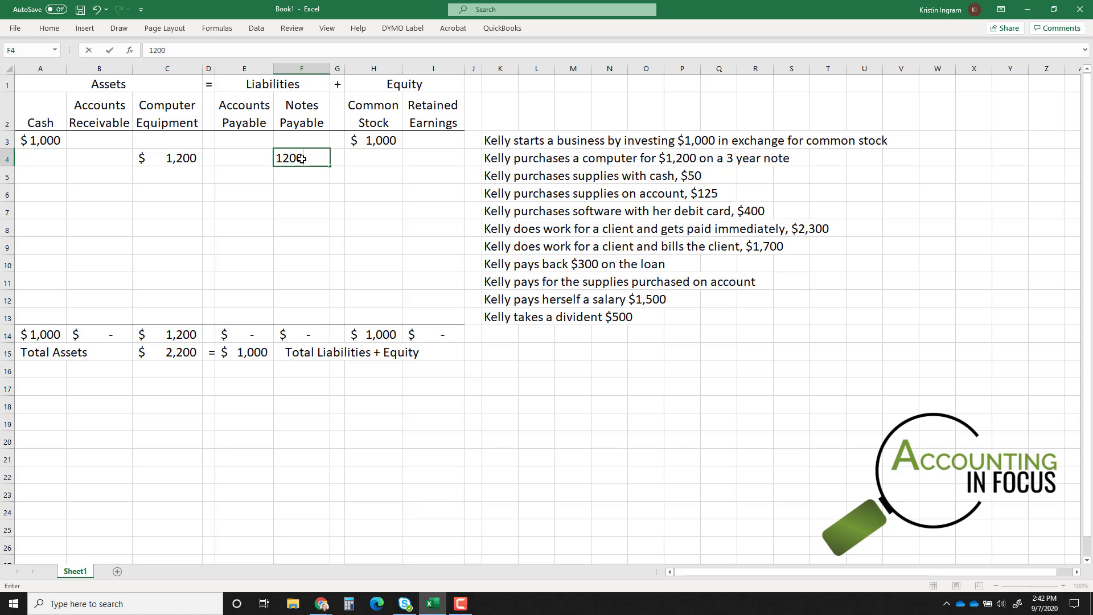
pyautogui.press('Return')
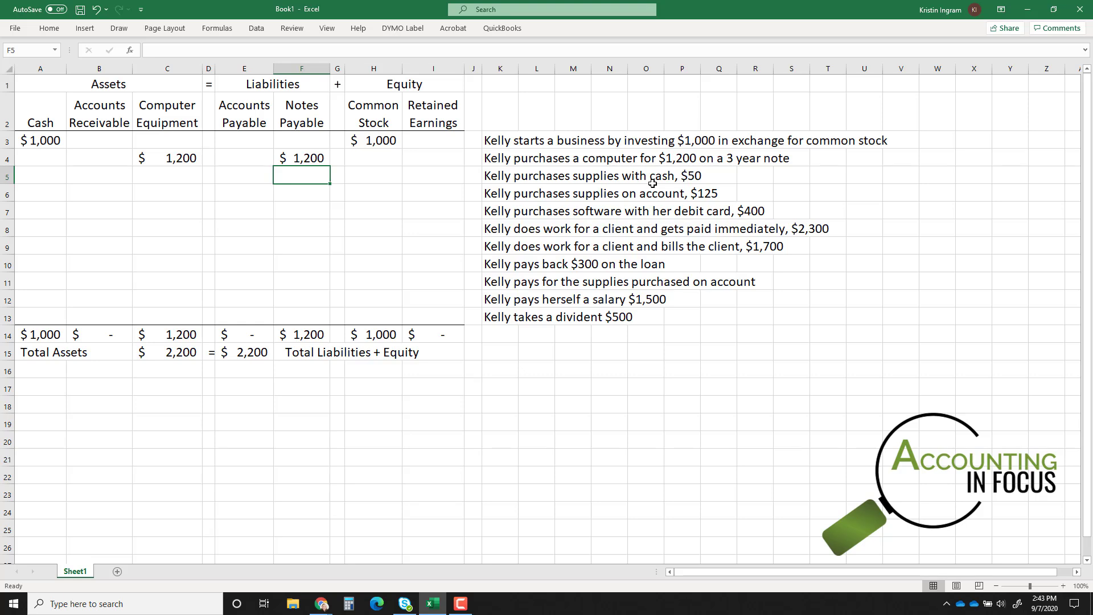
# Record the cash purchase of supplies in row 5, with -50 under both Retained Earnings and Cash.
pyautogui.click(431, 177)
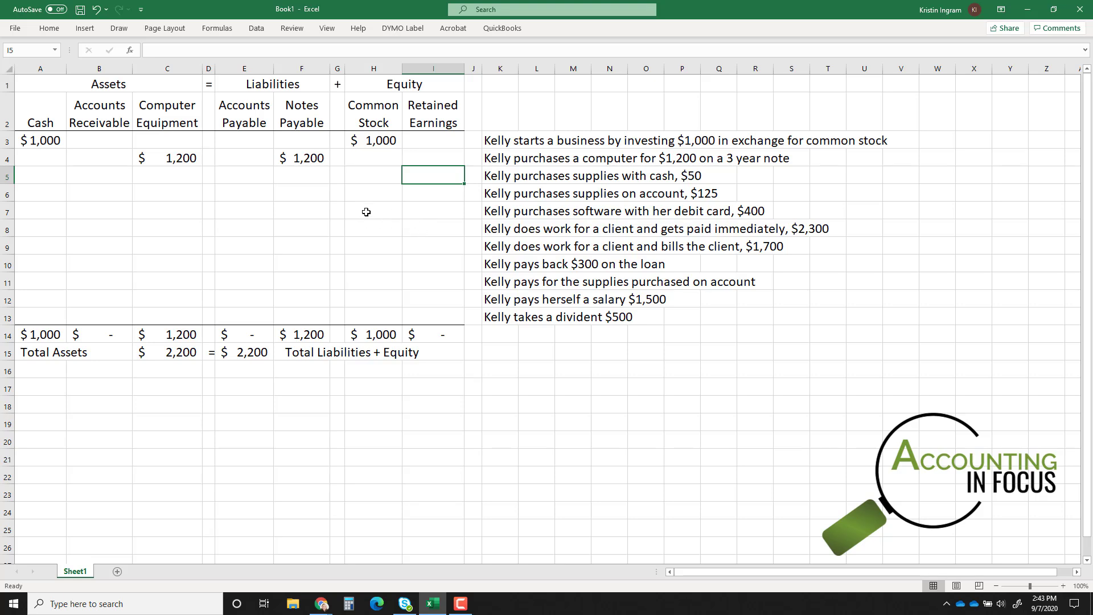
pyautogui.write('-')
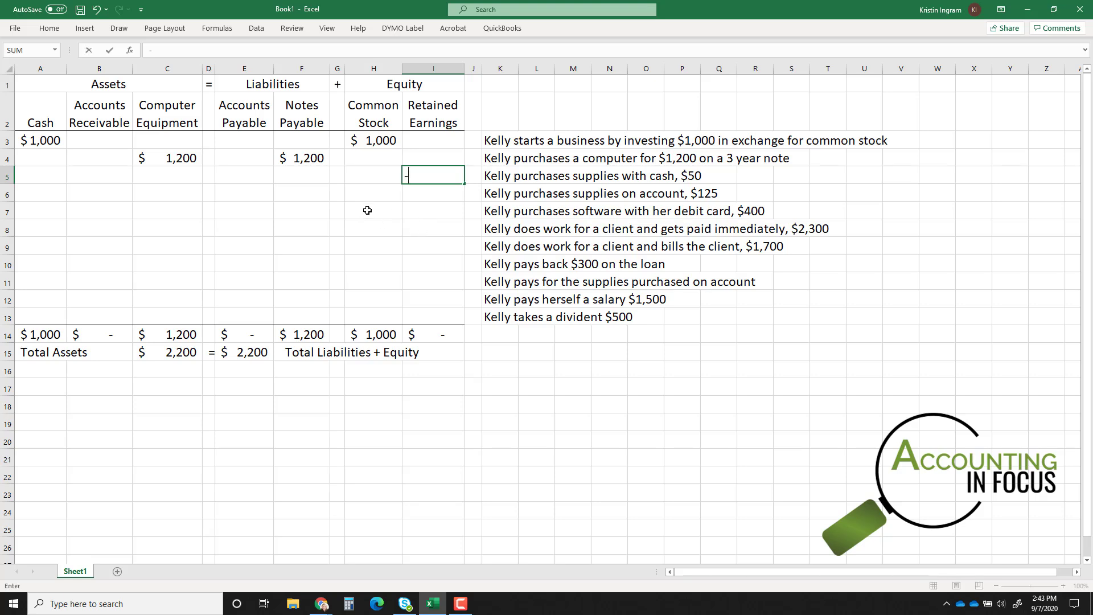
pyautogui.write('50')
pyautogui.press('Return')
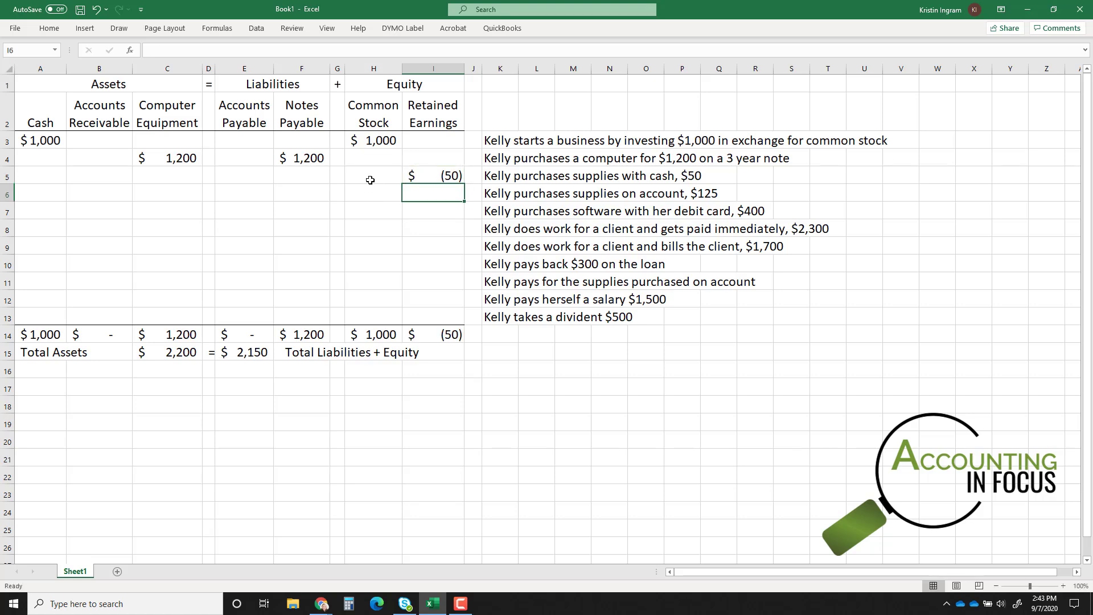
pyautogui.click(35, 176)
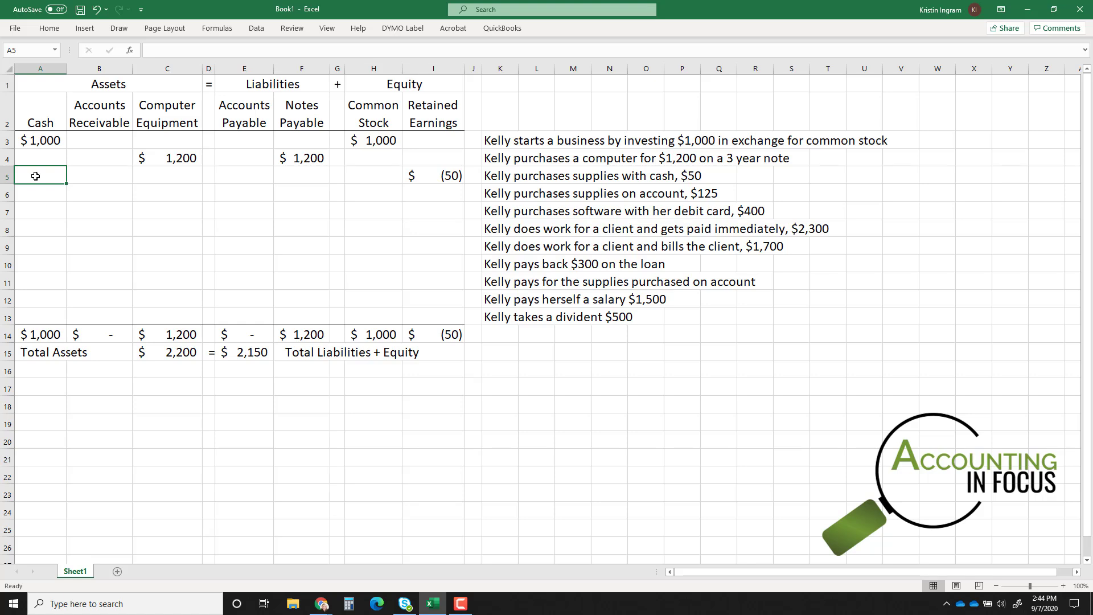
pyautogui.write('-50')
pyautogui.press('Return')
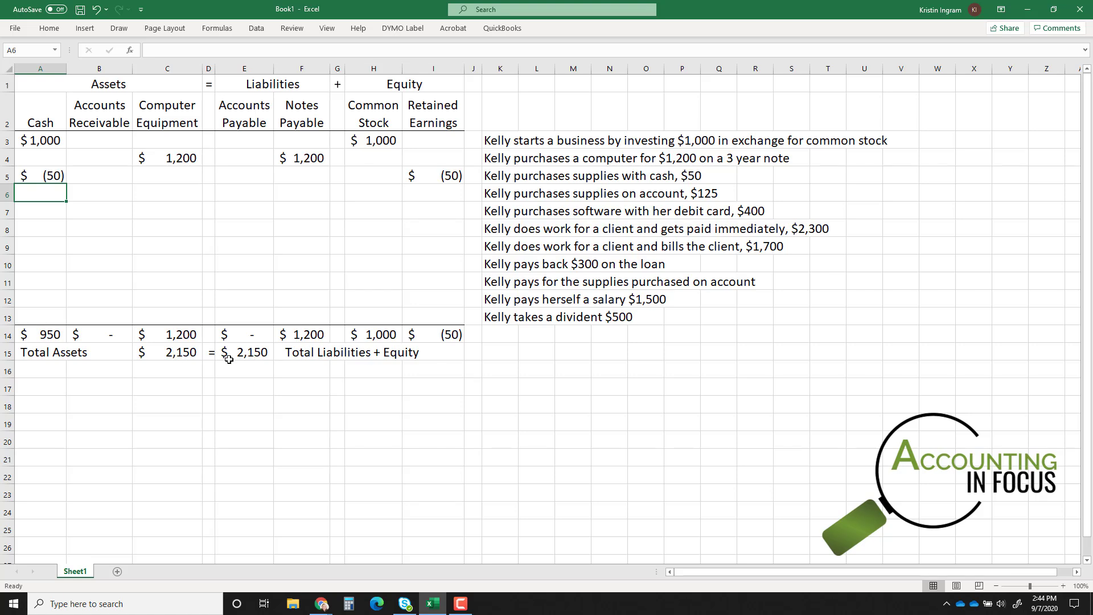
# Try a positive 50 under Retained Earnings in I5, and restore the entry to -50.
pyautogui.click(50, 174)
pyautogui.click(411, 176)
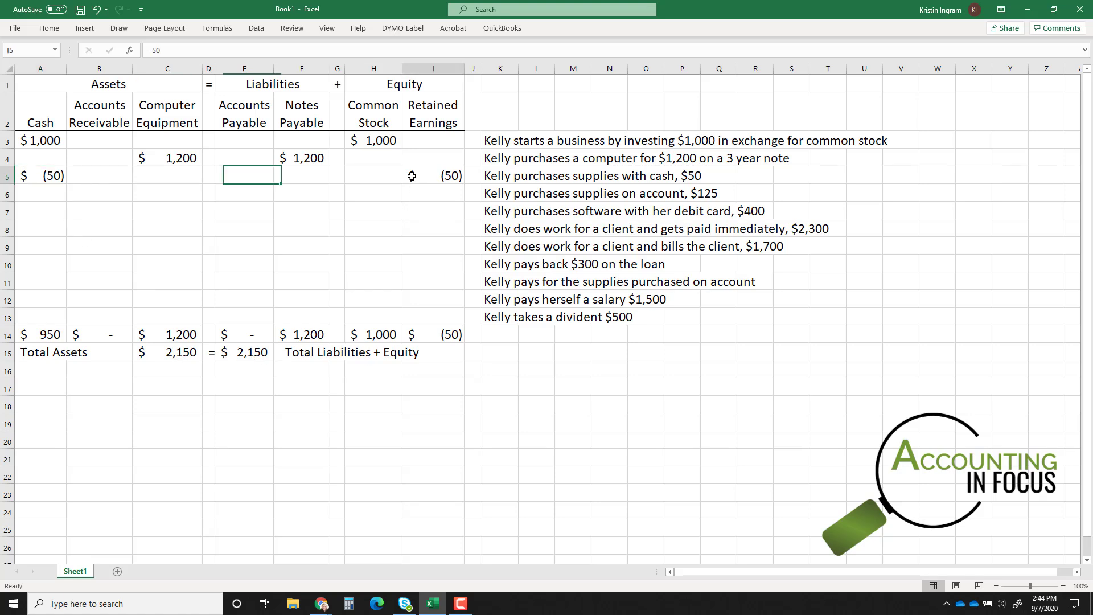
pyautogui.write('50')
pyautogui.press('Return')
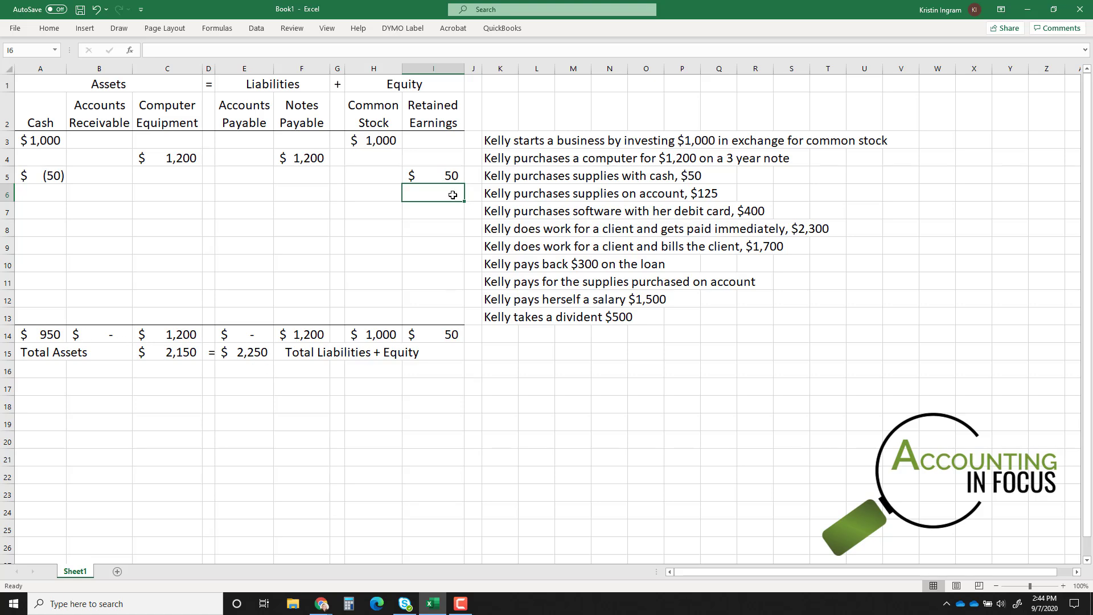
pyautogui.click(432, 178)
pyautogui.write('-50')
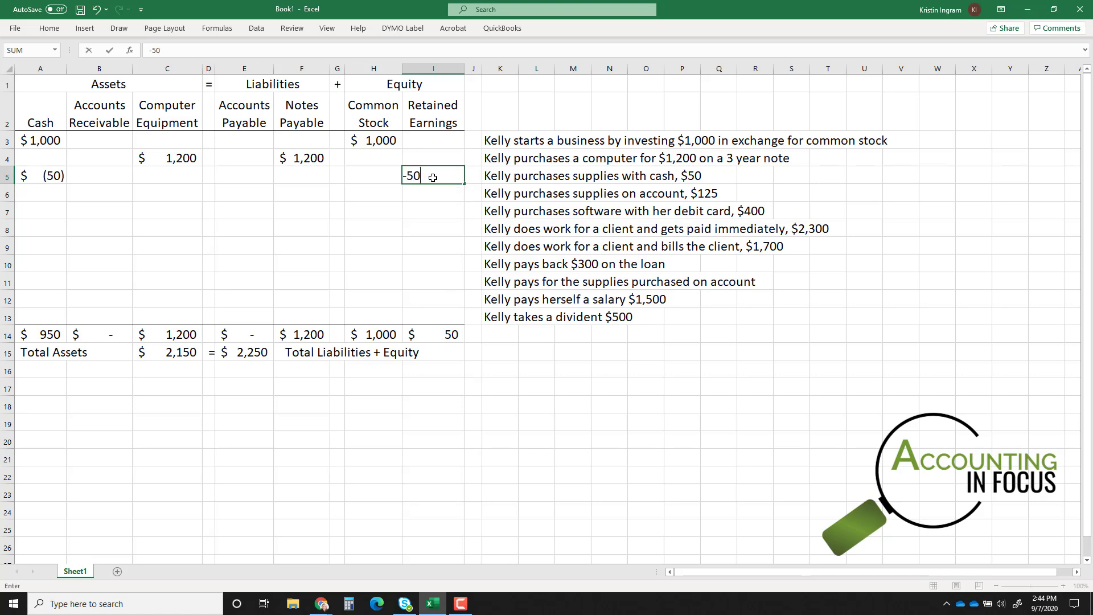
pyautogui.press('Return')
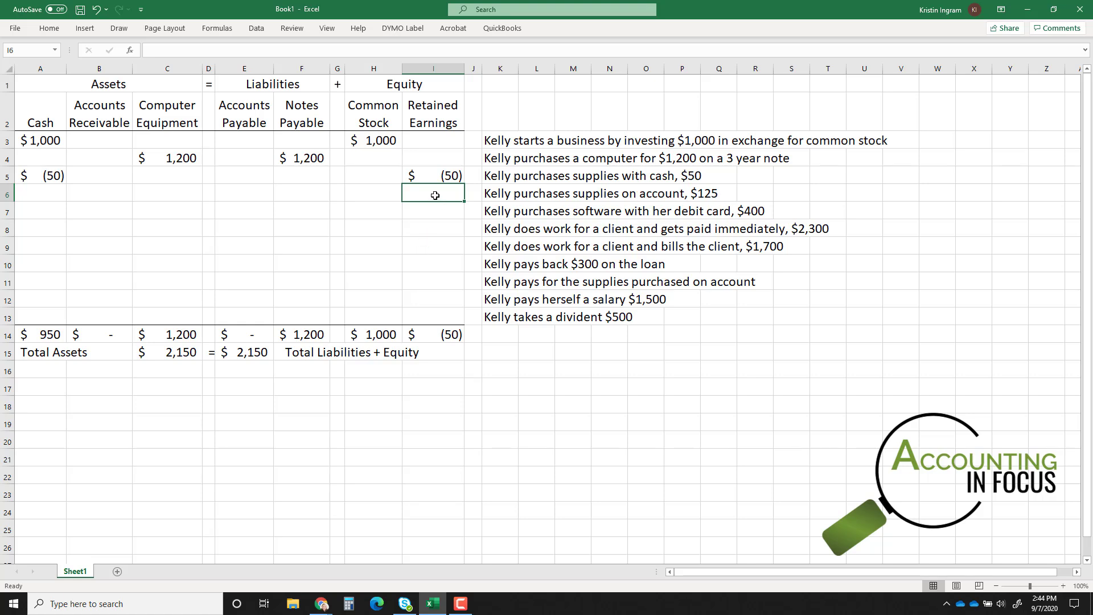
# Record the supplies purchase on account in row 6, with -125 under both Retained Earnings and Accounts Payable.
pyautogui.write('-125')
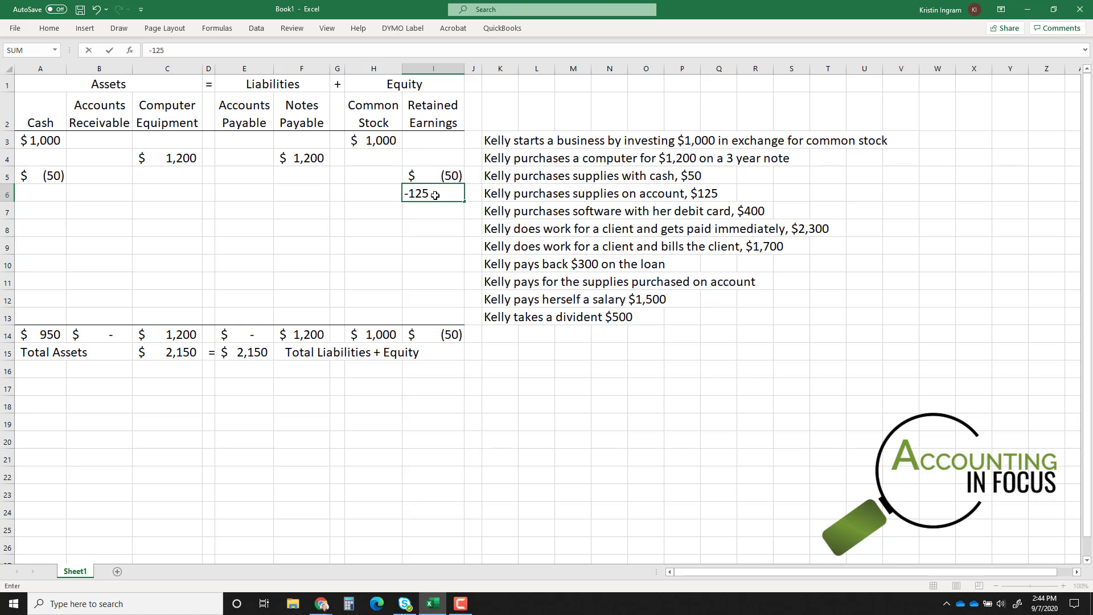
pyautogui.press('Return')
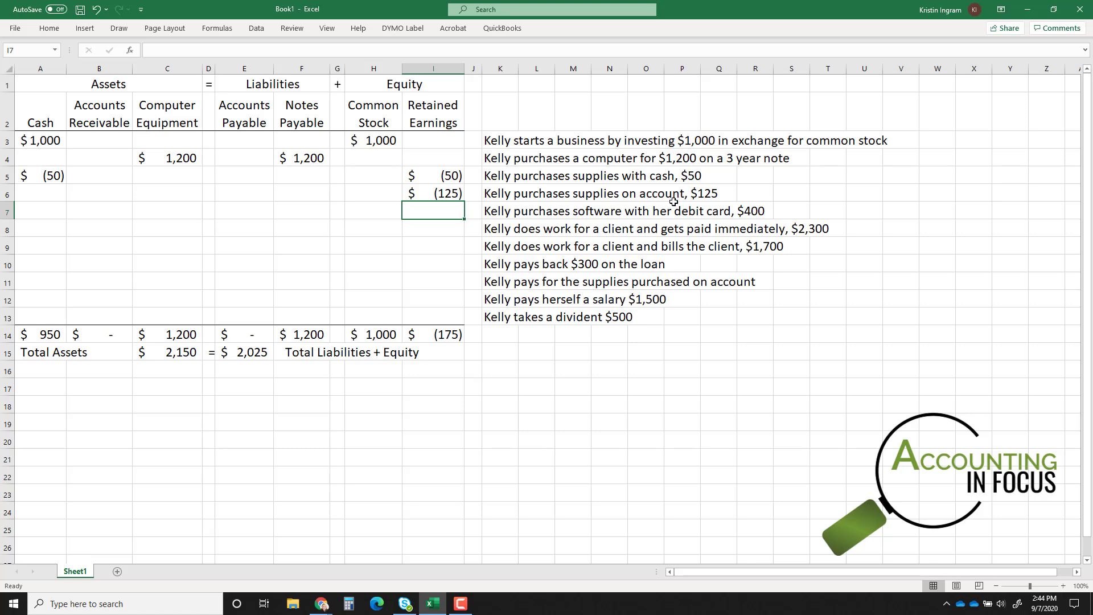
pyautogui.click(242, 196)
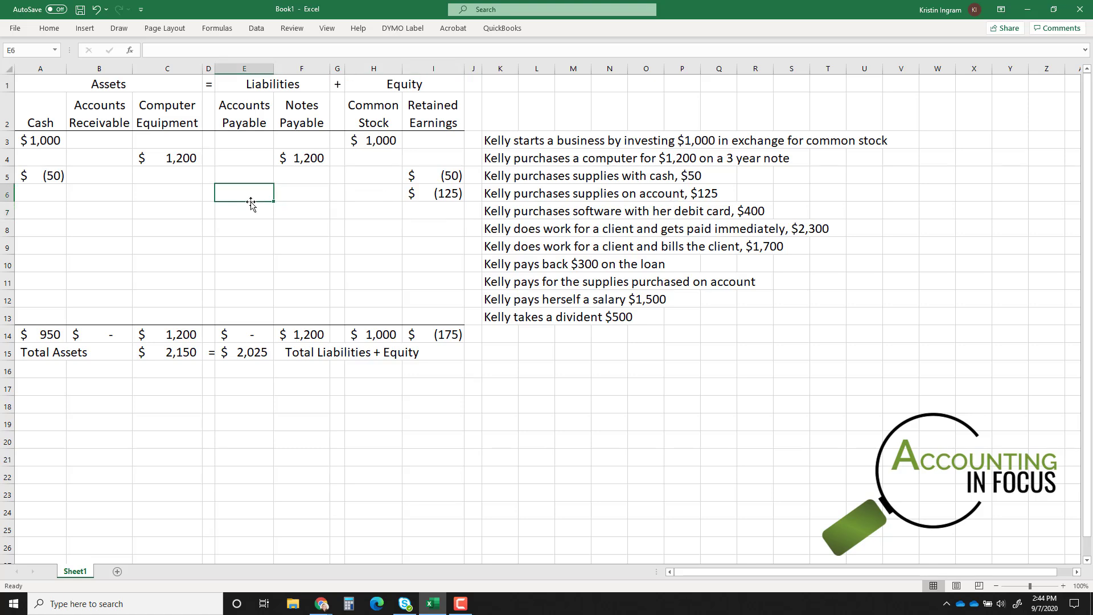
pyautogui.write('-125')
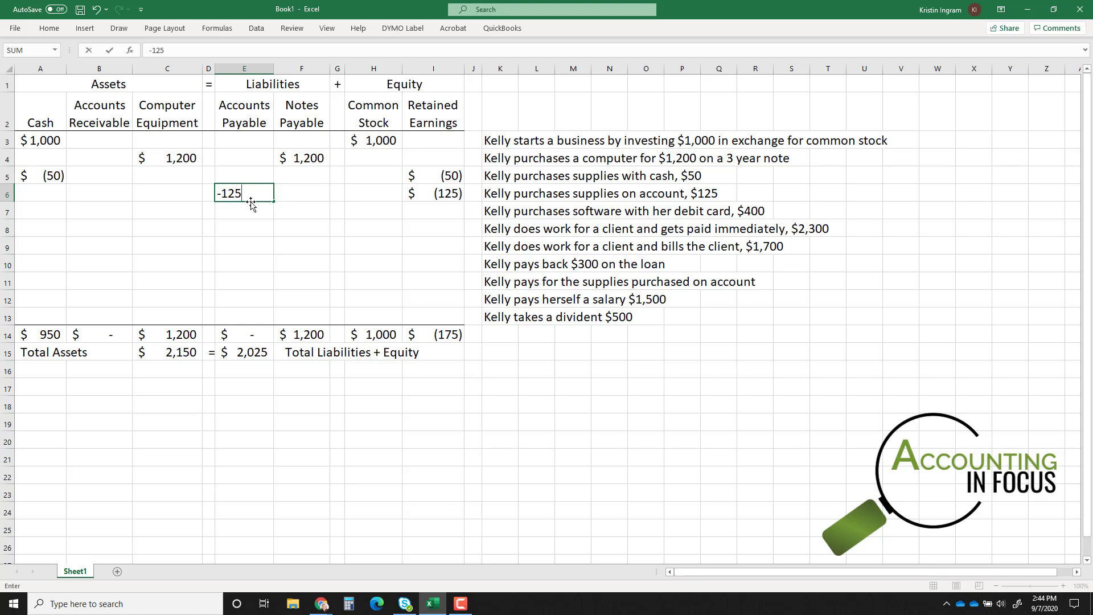
pyautogui.press('Return')
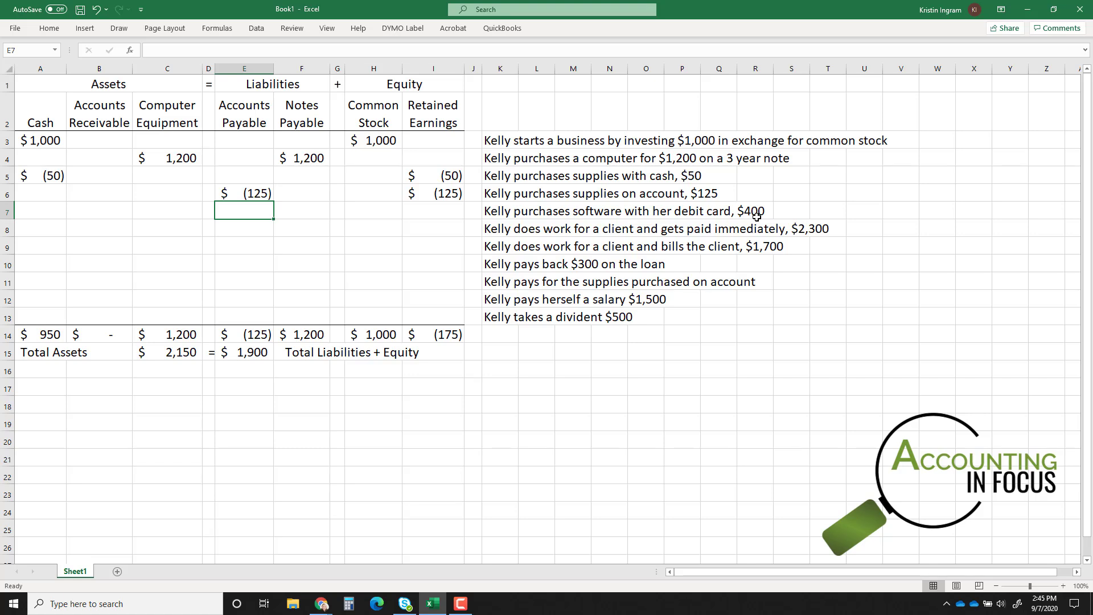
# Record the debit card software purchase in row 7, with -400 under both Retained Earnings and Cash.
pyautogui.click(417, 215)
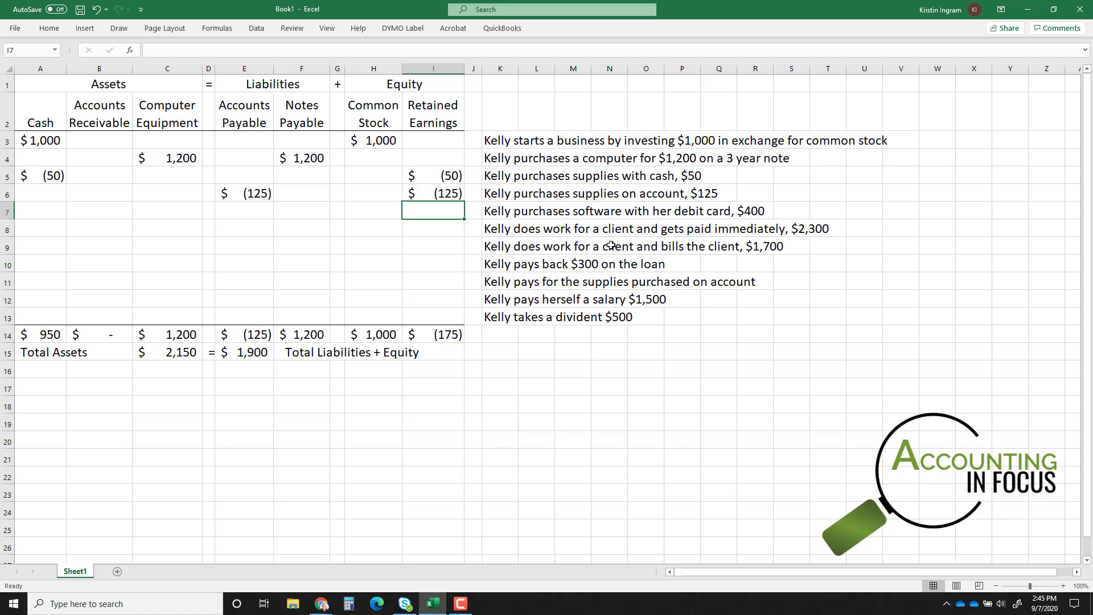
pyautogui.write('-400')
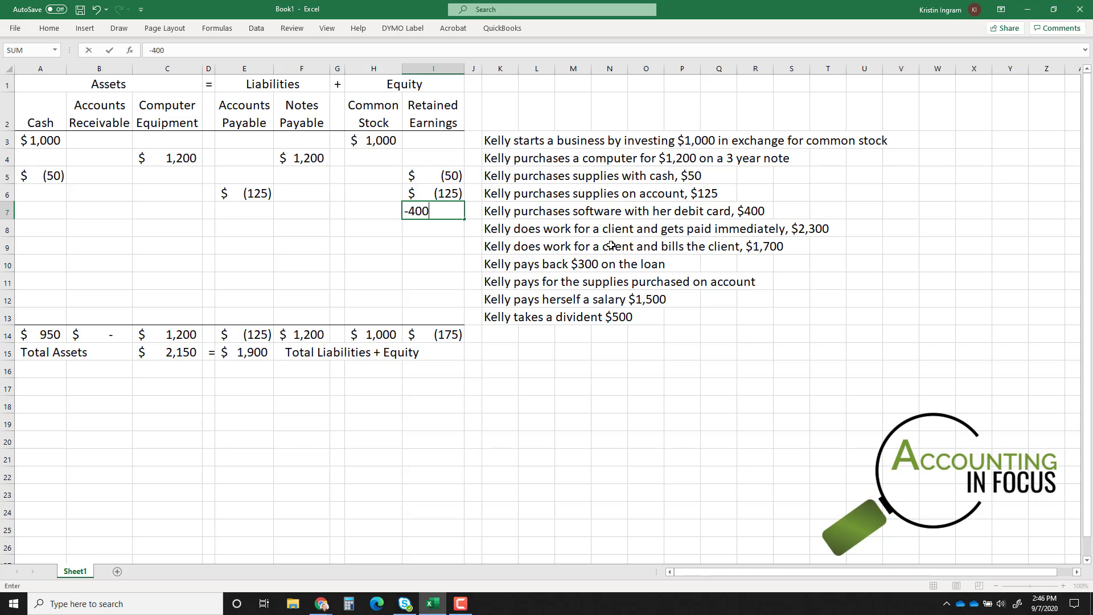
pyautogui.press('Return')
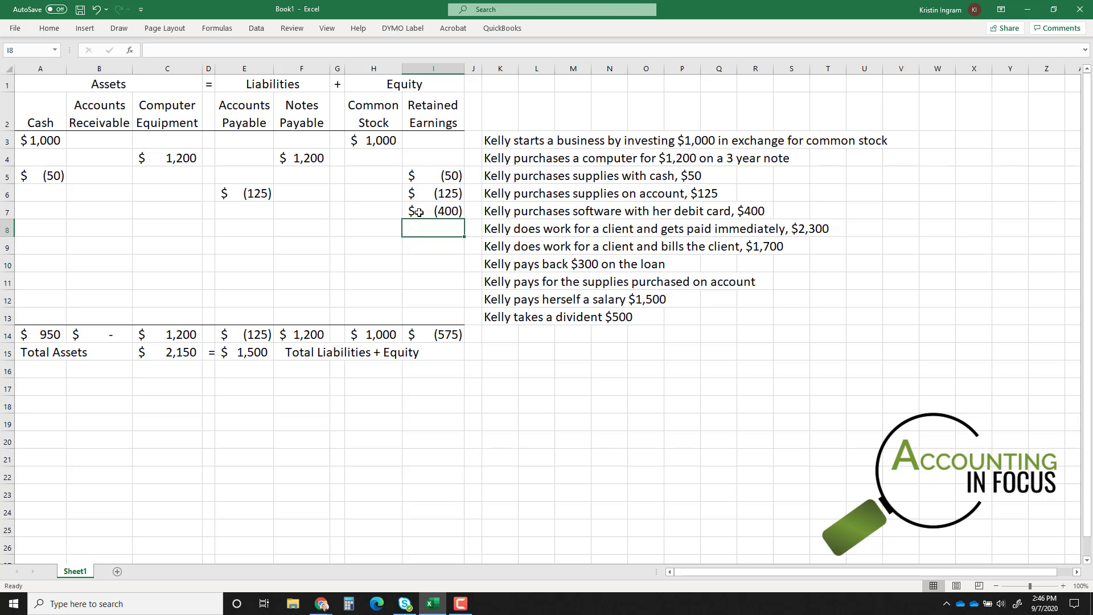
pyautogui.click(39, 209)
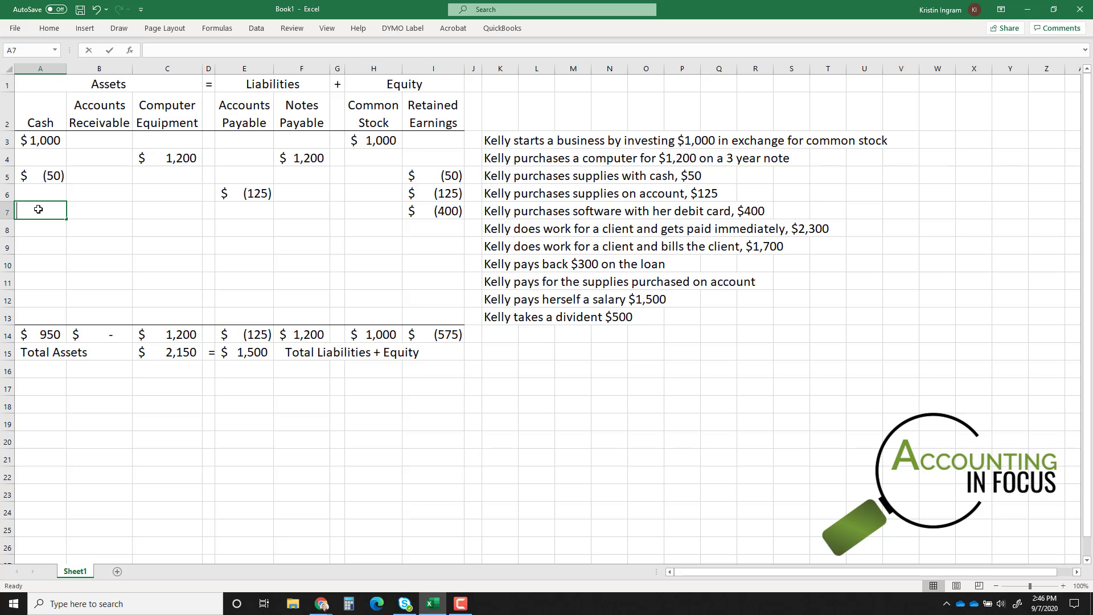
pyautogui.write('-400')
pyautogui.press('Return')
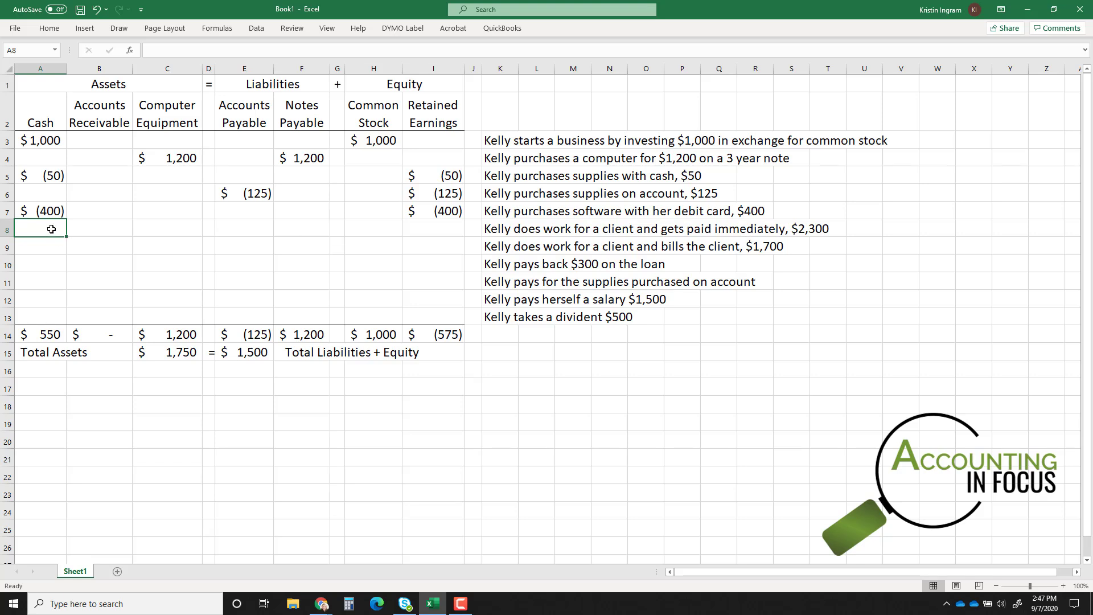
# Record the client work paid immediately in row 8, with 2300 under both Cash and Retained Earnings.
pyautogui.write('2300')
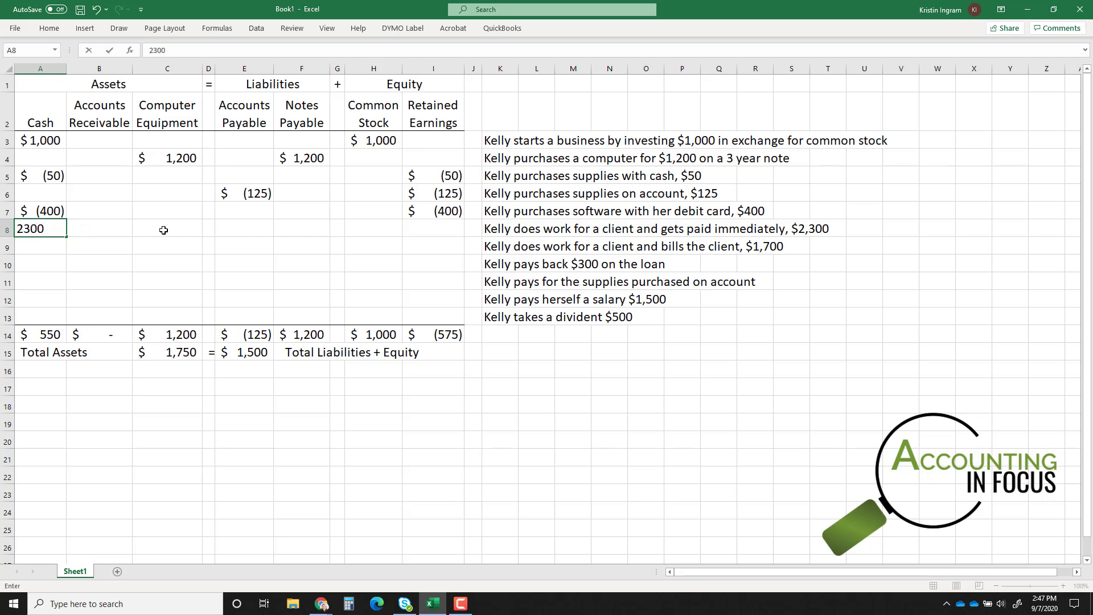
pyautogui.click(421, 231)
pyautogui.write('2300')
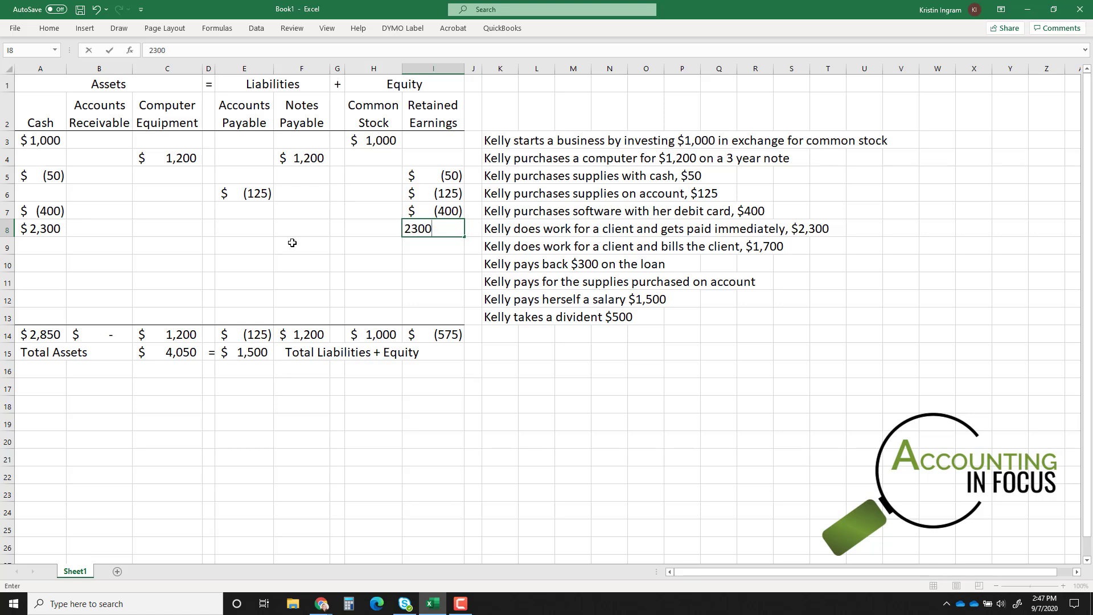
pyautogui.press('Return')
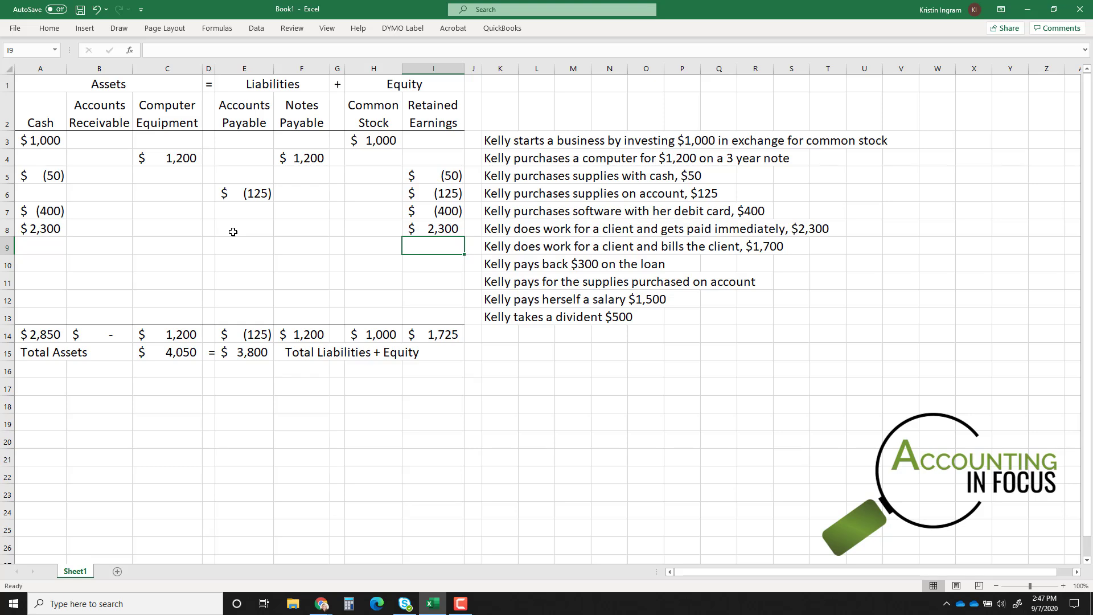
# Correct the Accounts Payable entry in E6 to 125 and check total assets against total liabilities plus equity in row 15.
pyautogui.click(236, 193)
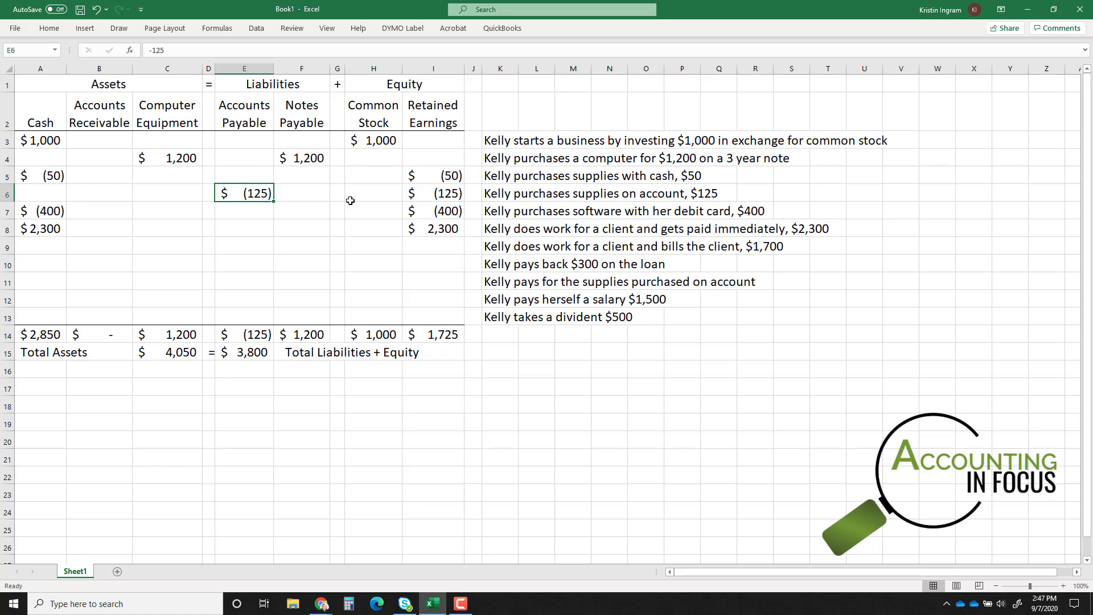
pyautogui.moveTo(233, 194); pyautogui.dragTo(425, 200)
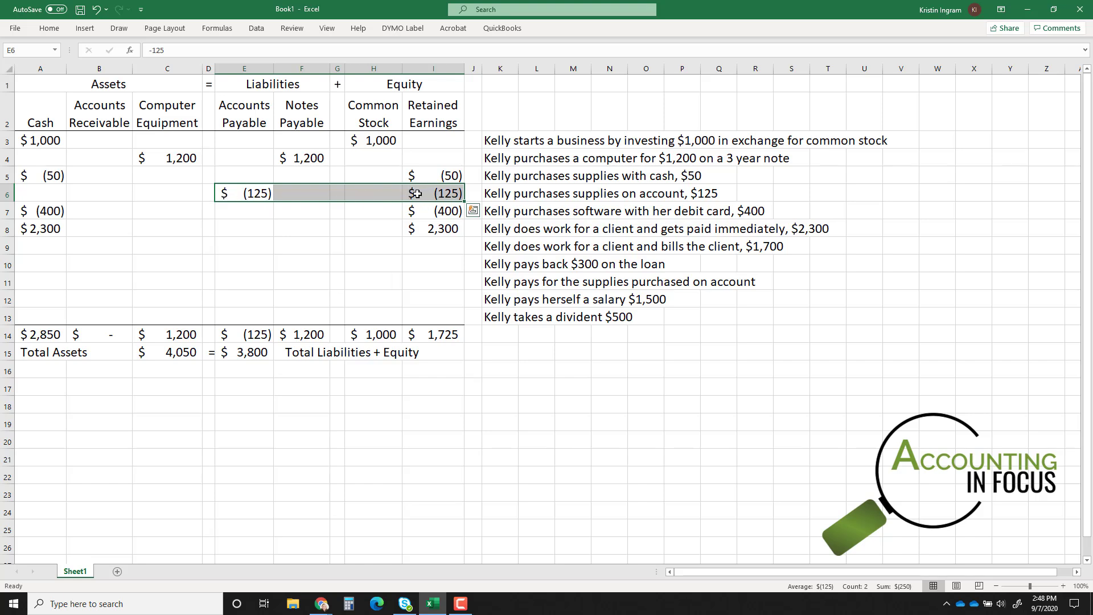
pyautogui.click(245, 200)
pyautogui.write('125')
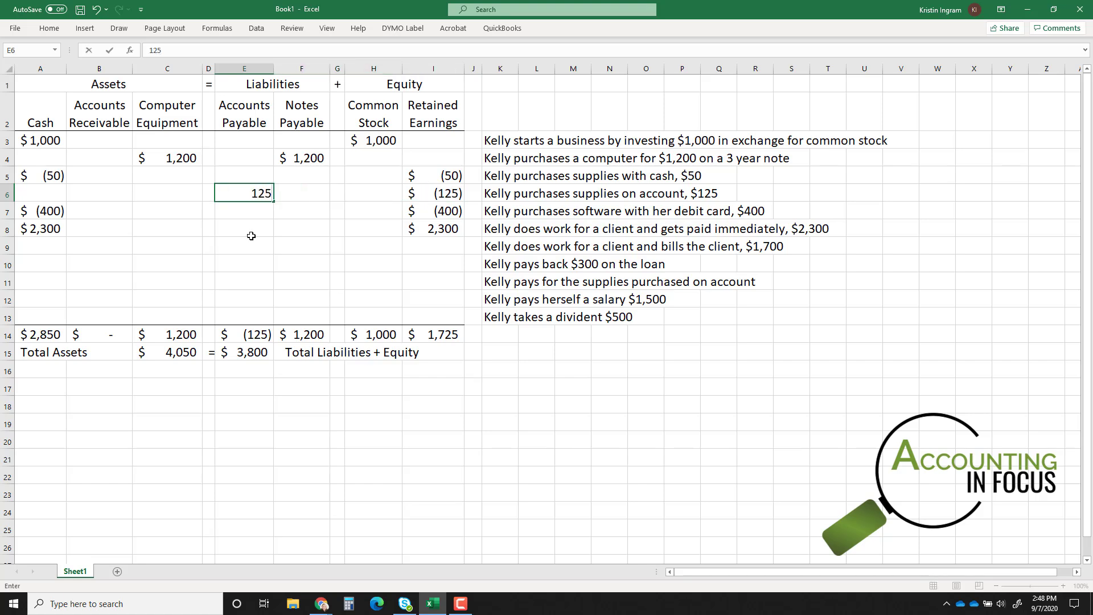
pyautogui.press('Return')
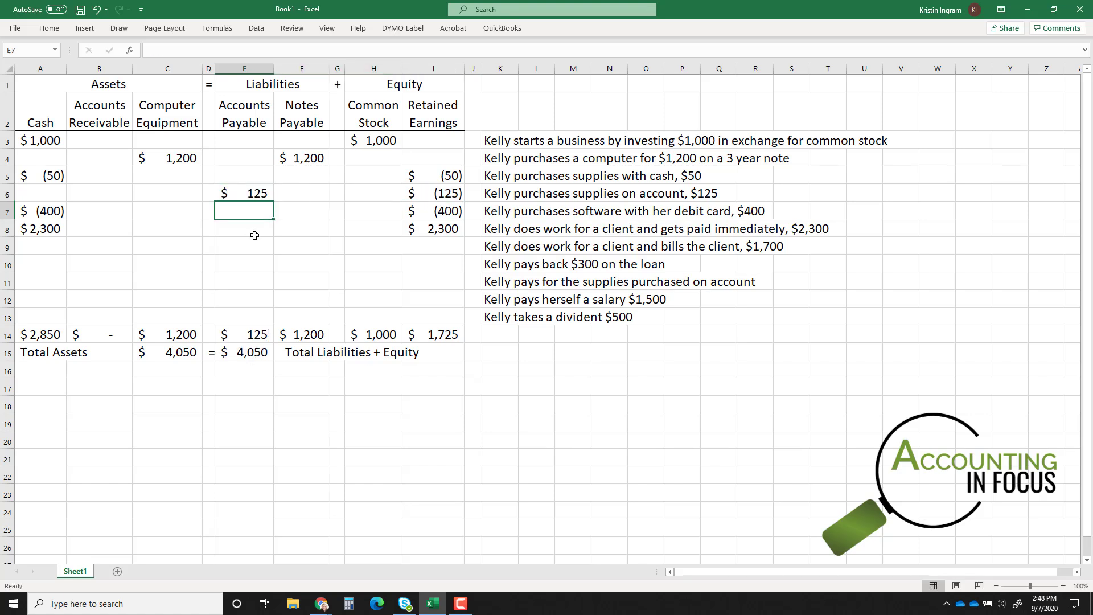
pyautogui.click(231, 352)
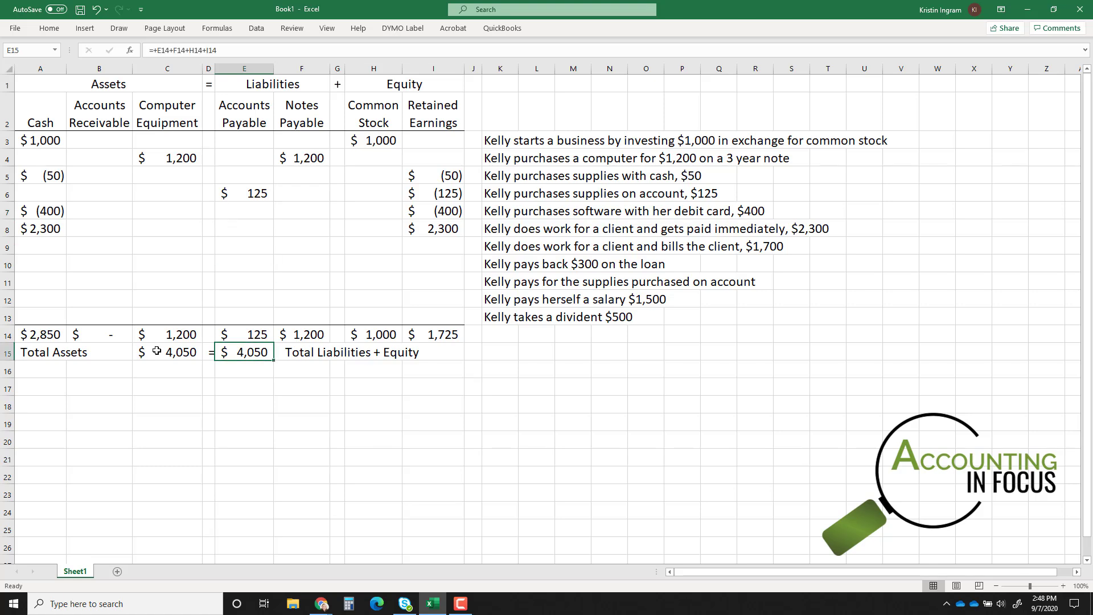
pyautogui.click(153, 353)
pyautogui.click(250, 372)
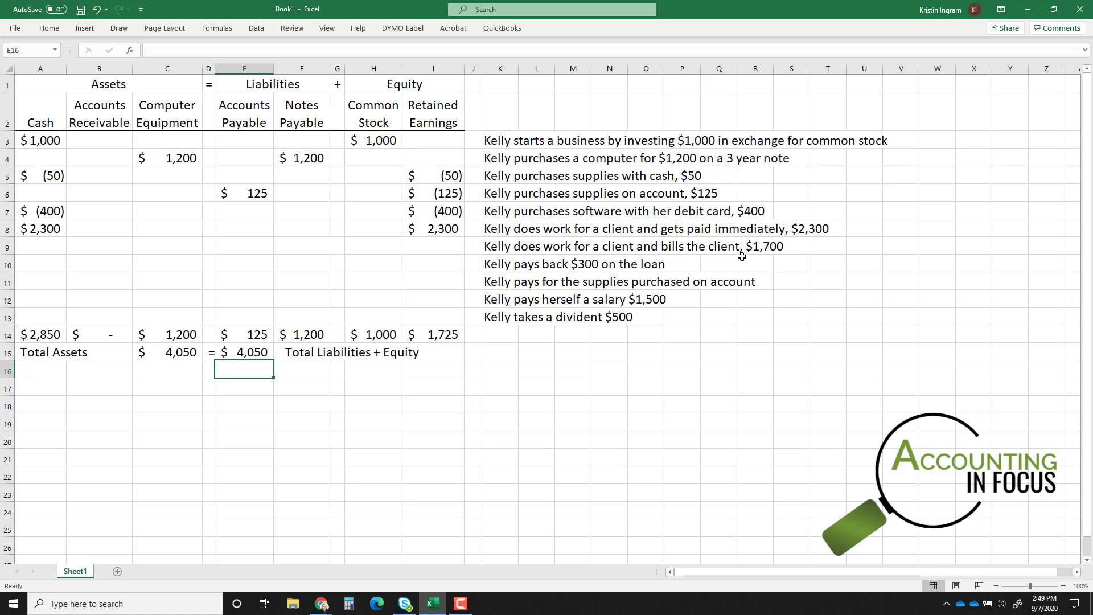
# Record the billed client work in row 9, with 1700 under both Retained Earnings and Accounts Receivable.
pyautogui.click(433, 247)
pyautogui.write('1,70')
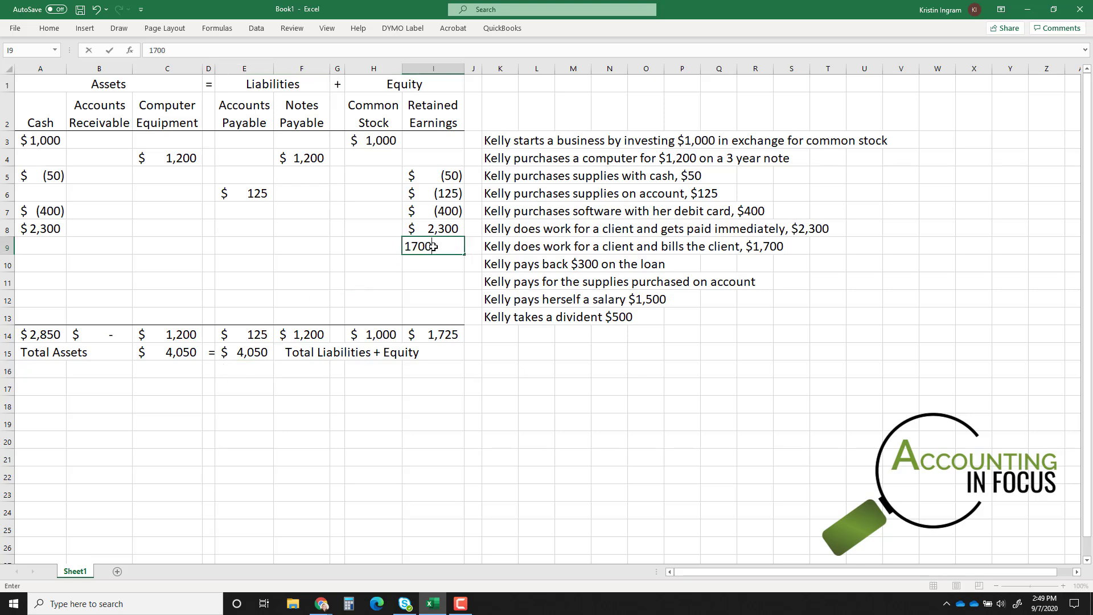
pyautogui.write('0')
pyautogui.press('Return')
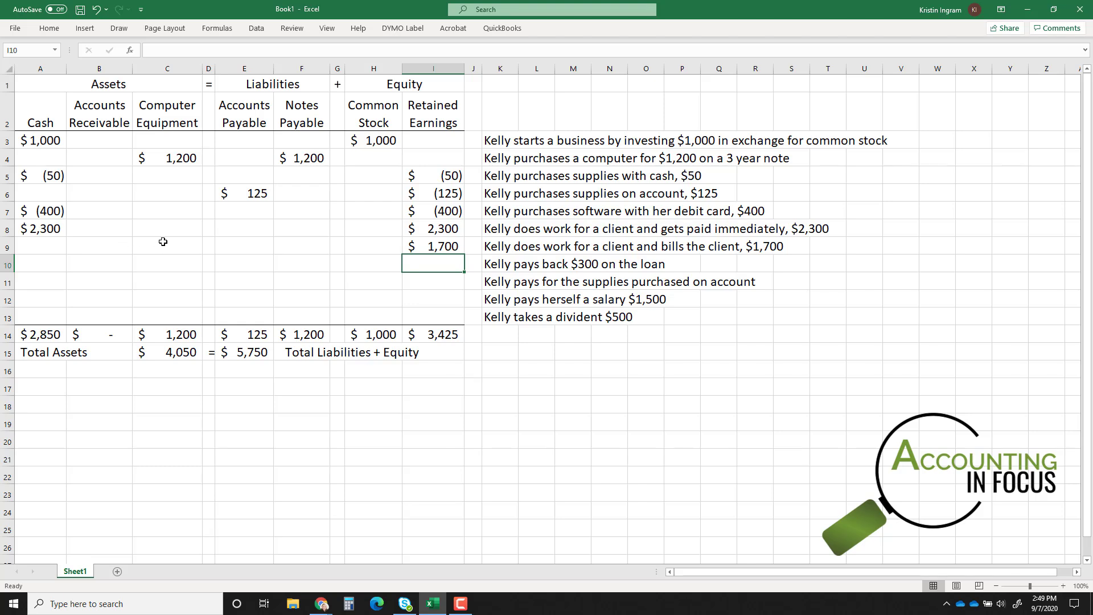
pyautogui.click(99, 248)
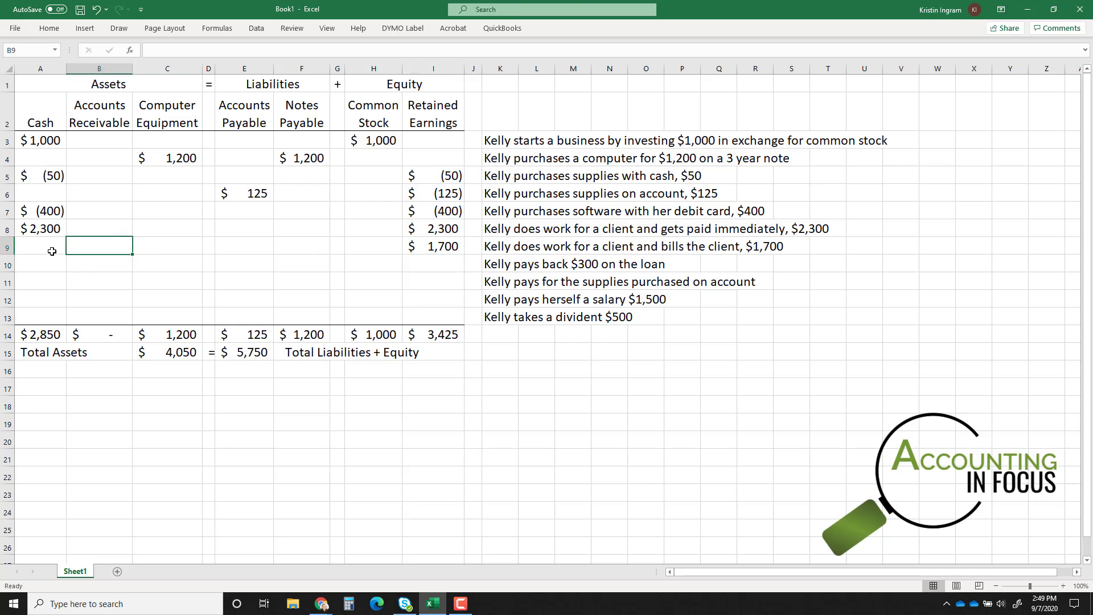
pyautogui.write('1700')
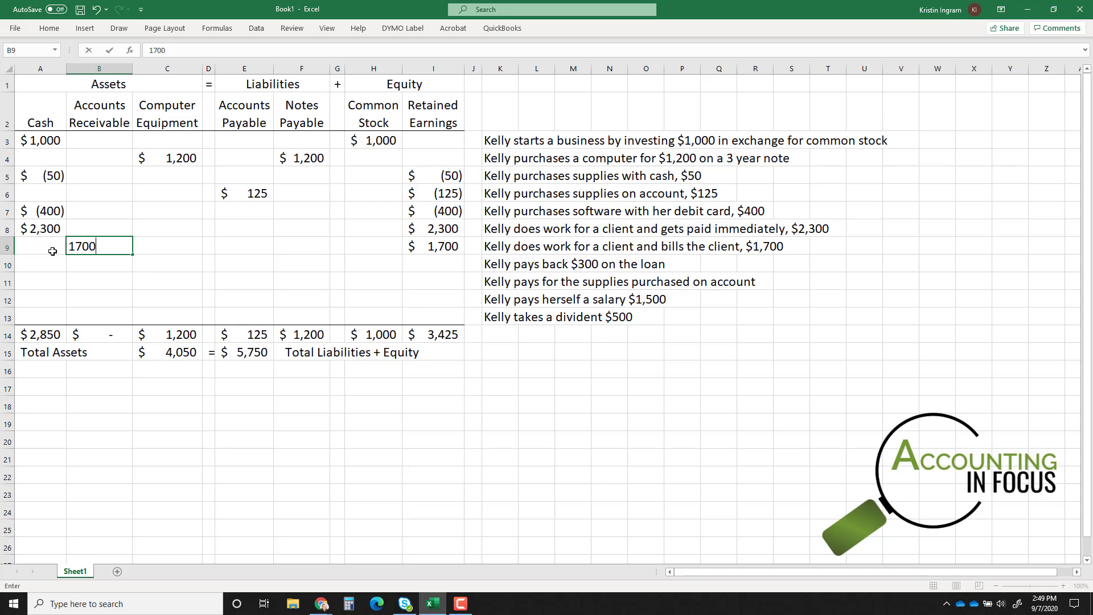
pyautogui.press('Return')
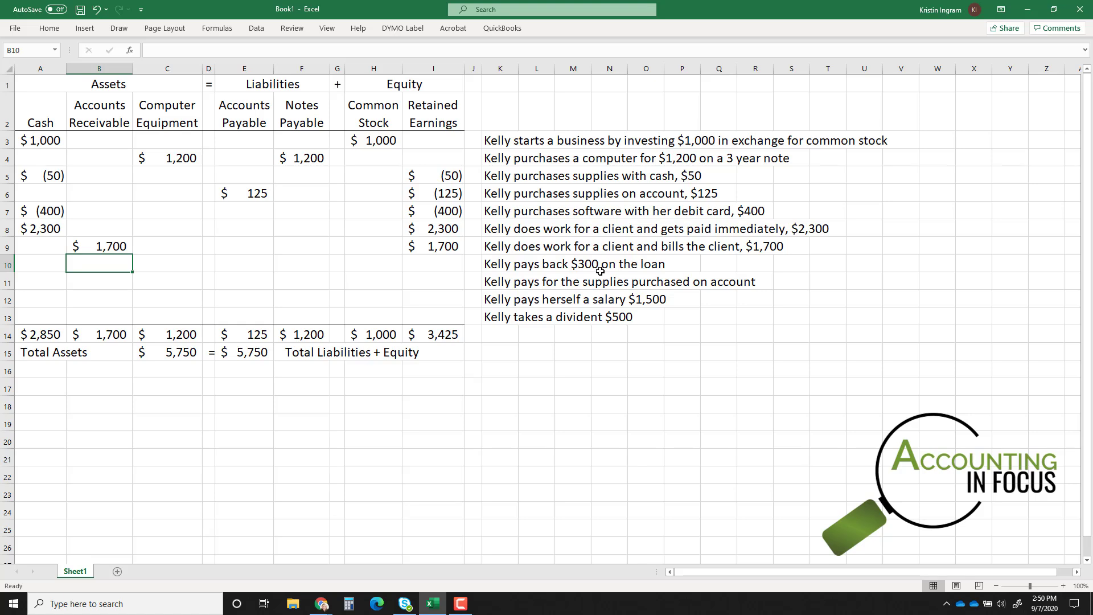
# Record the loan repayment in row 10, with -300 under both Notes Payable and Cash.
pyautogui.click(310, 260)
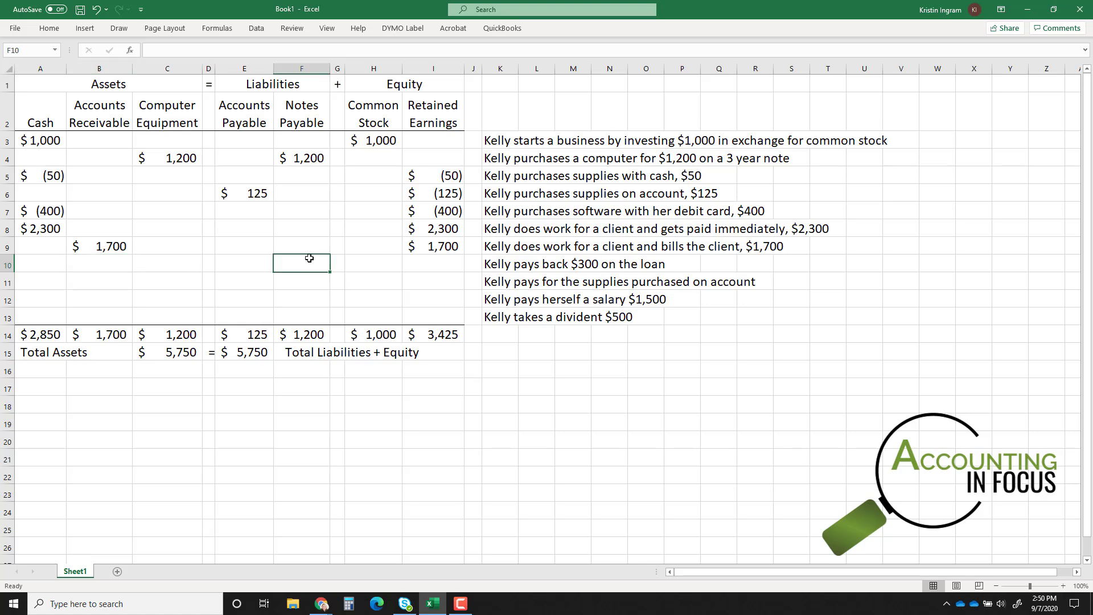
pyautogui.write('-300')
pyautogui.press('Return')
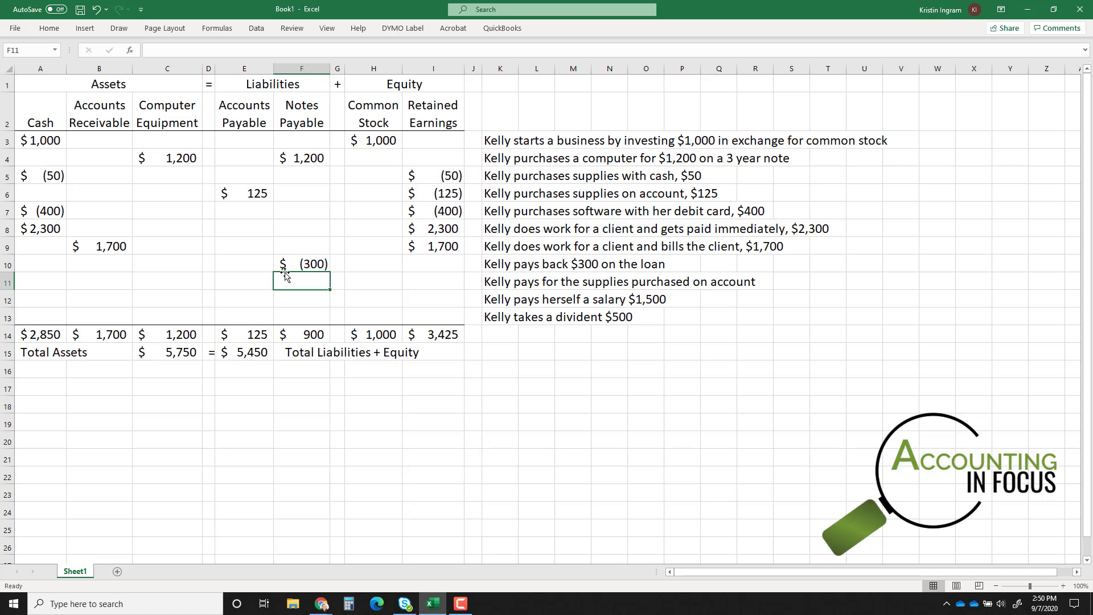
pyautogui.click(43, 264)
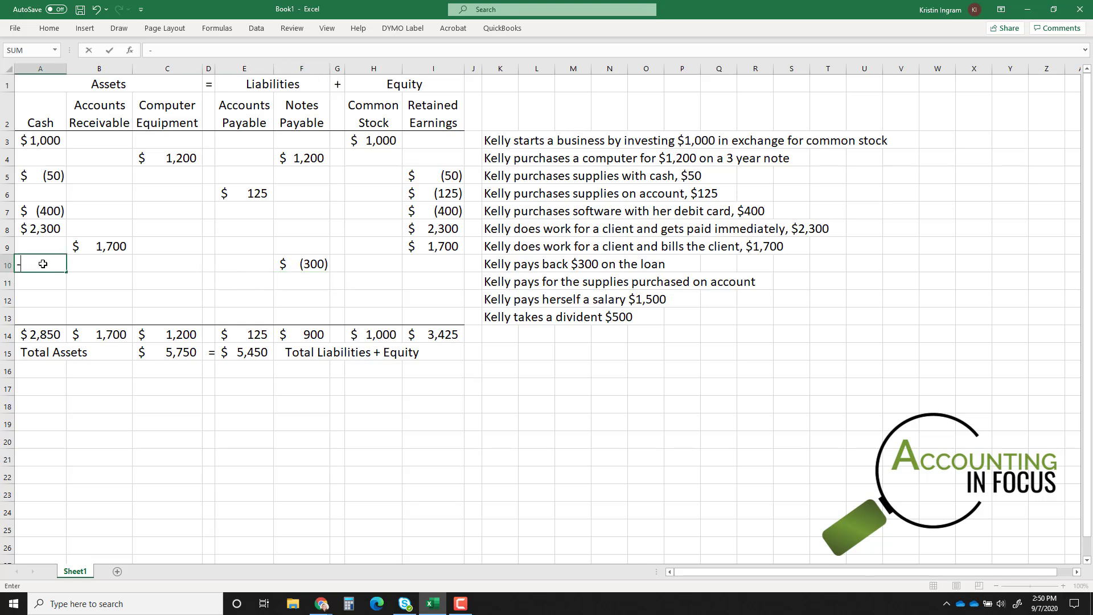
pyautogui.write('-300')
pyautogui.press('Return')
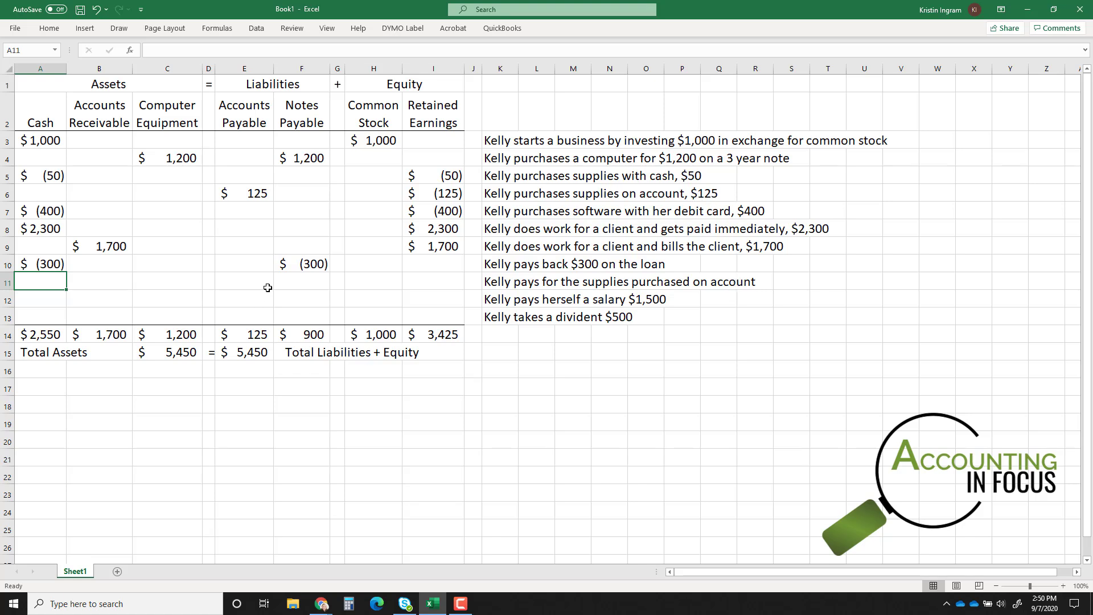
# Record the payment for the supplies bought on account in row 11, with -125 under both Accounts Payable and Cash.
pyautogui.click(247, 282)
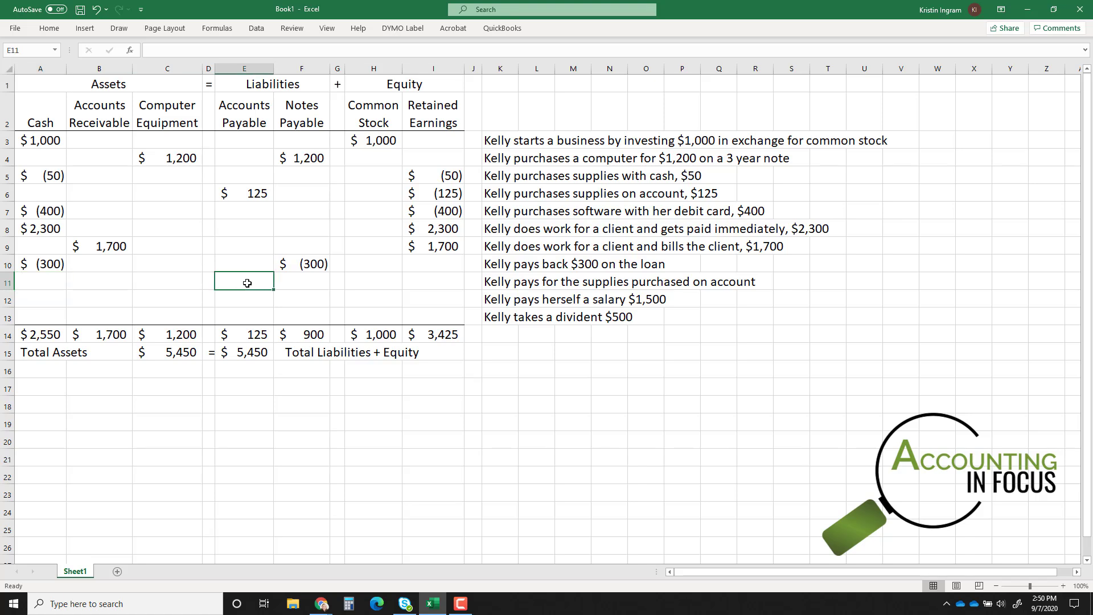
pyautogui.write('-125')
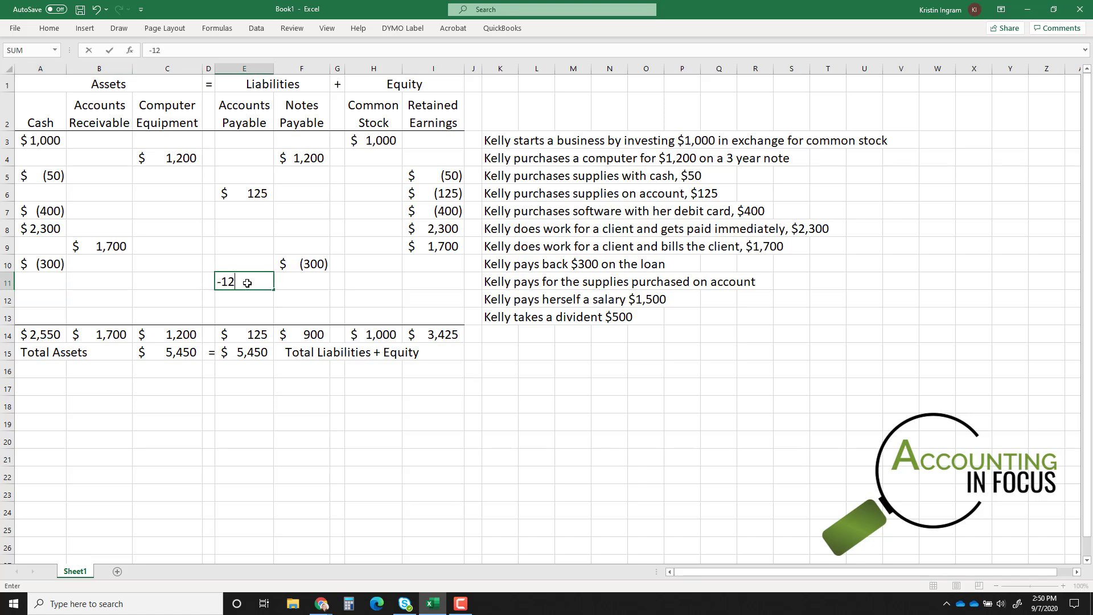
pyautogui.press('Return')
pyautogui.click(48, 283)
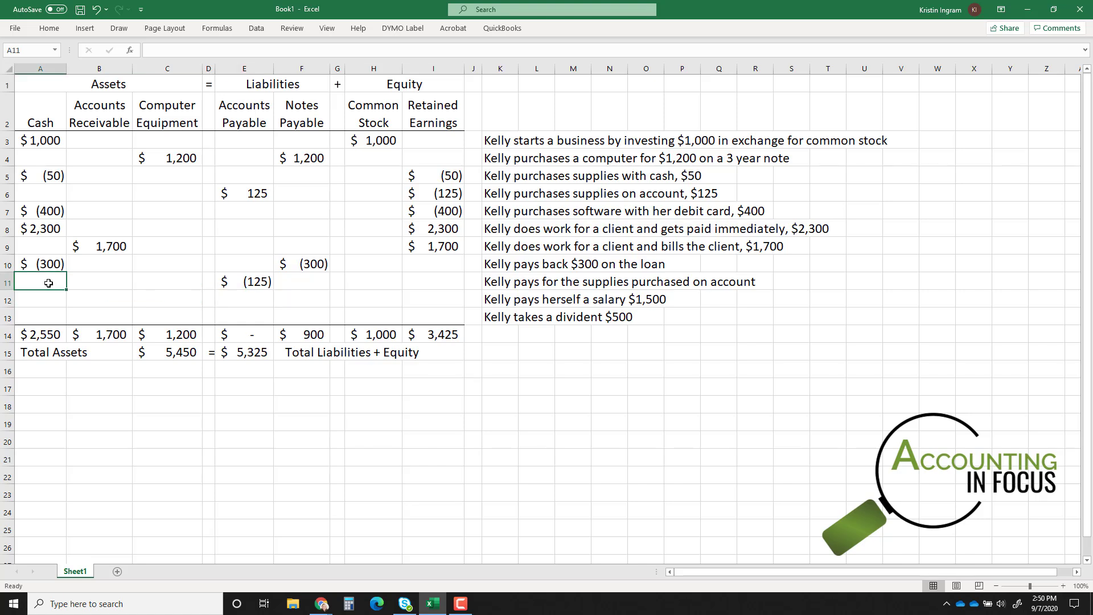
pyautogui.write('-125')
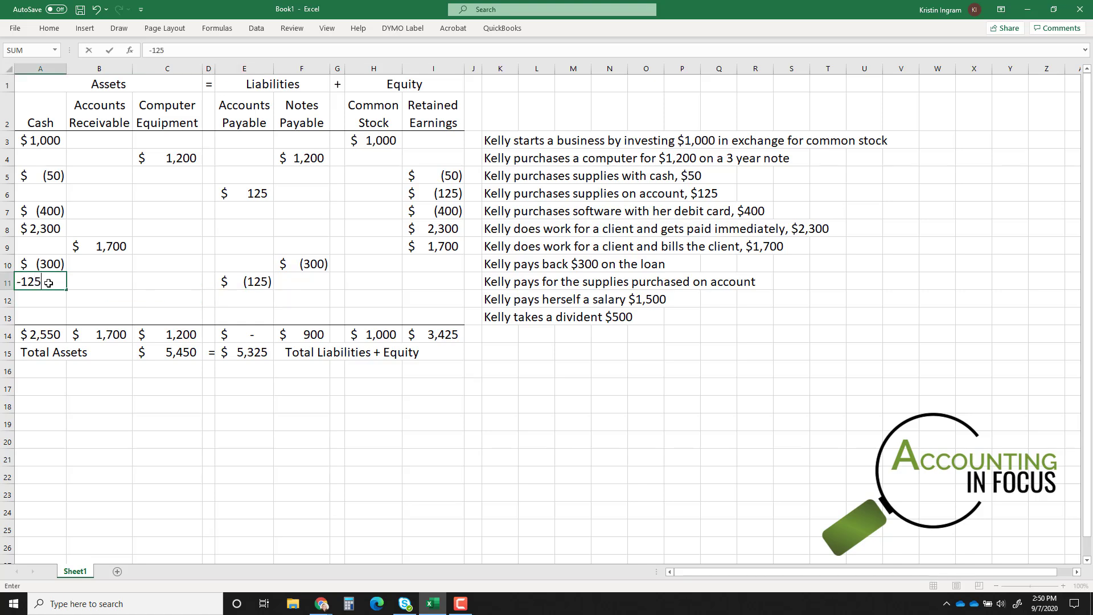
pyautogui.press('Return')
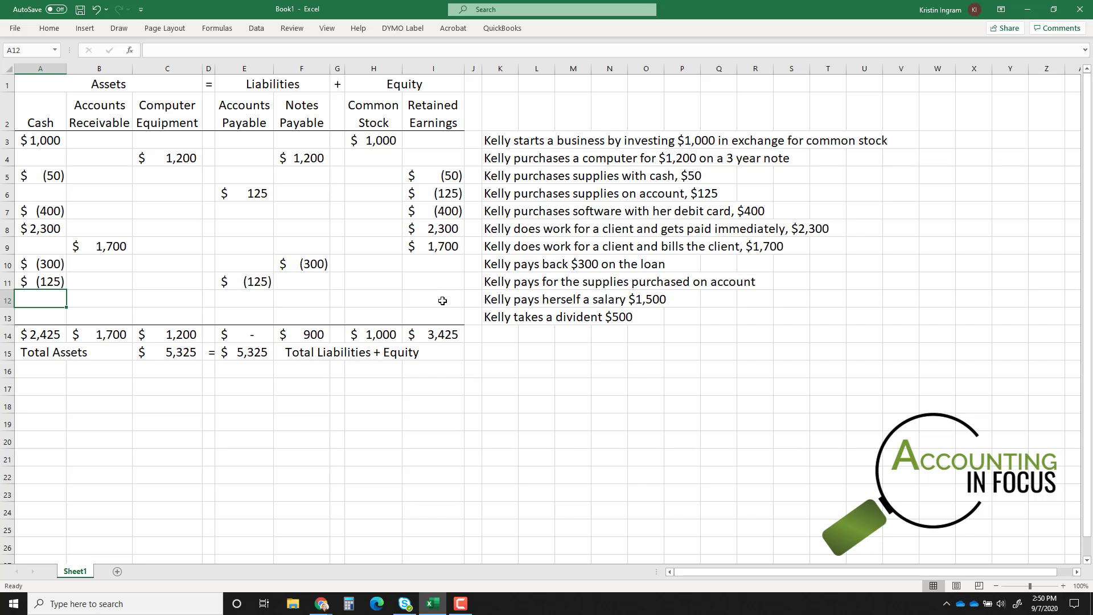
# Record the salary payment in row 12, with -1500 under both Retained Earnings and Cash, and widen the Cash column to fit the amount.
pyautogui.click(443, 300)
pyautogui.write('-1500')
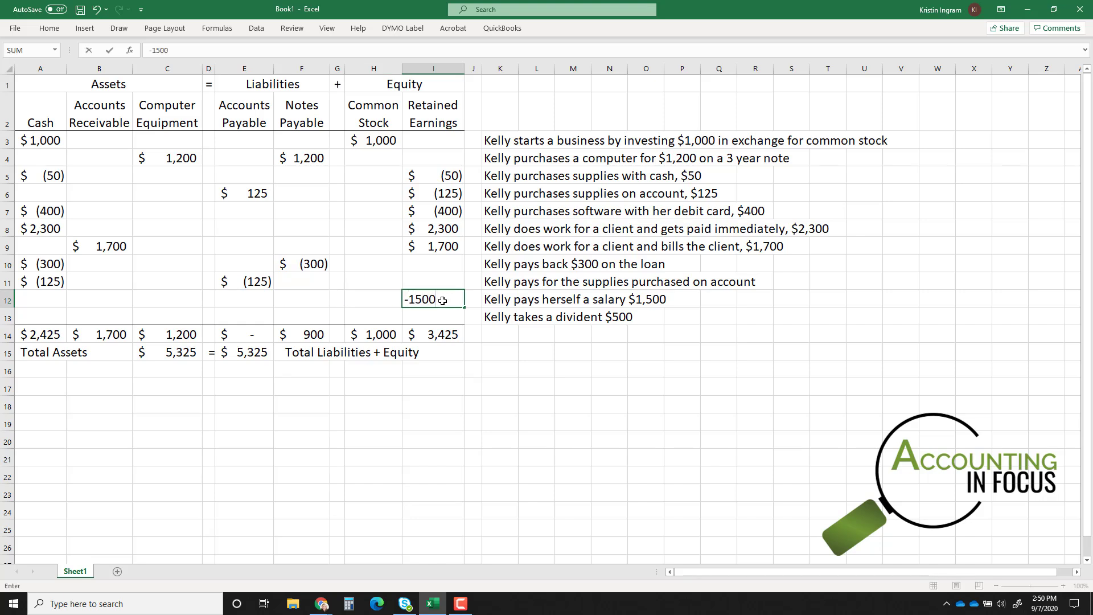
pyautogui.press('Return')
pyautogui.click(52, 300)
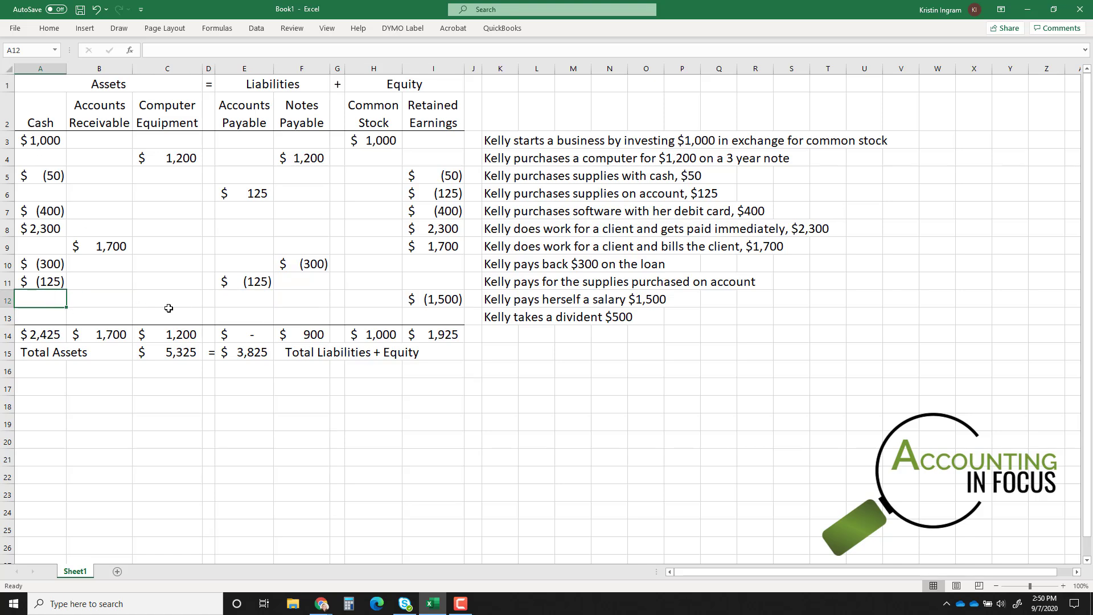
pyautogui.write('-1500')
pyautogui.press('Return')
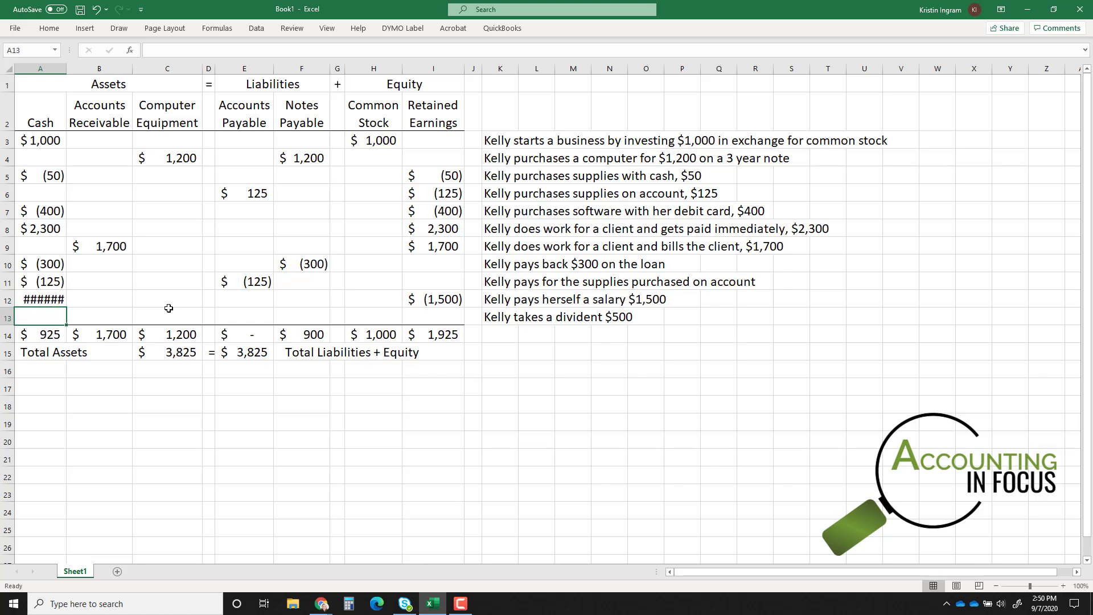
pyautogui.click(44, 305)
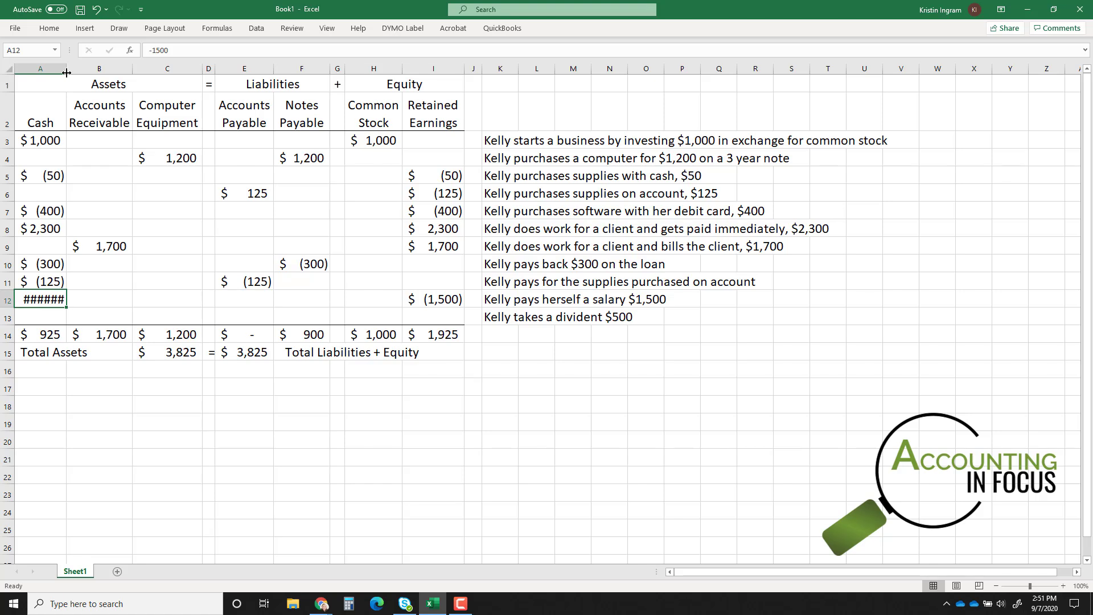
pyautogui.moveTo(67, 71); pyautogui.dragTo(71, 71)
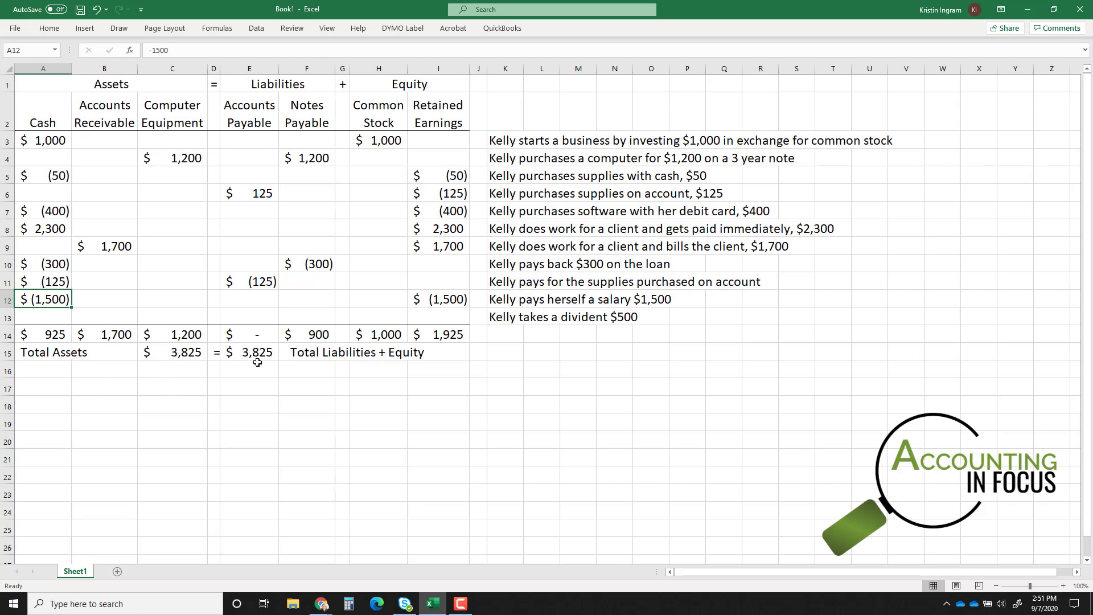
# Correct the spelling of "divident" to "dividend" in the transaction description in K13.
pyautogui.click(502, 316)
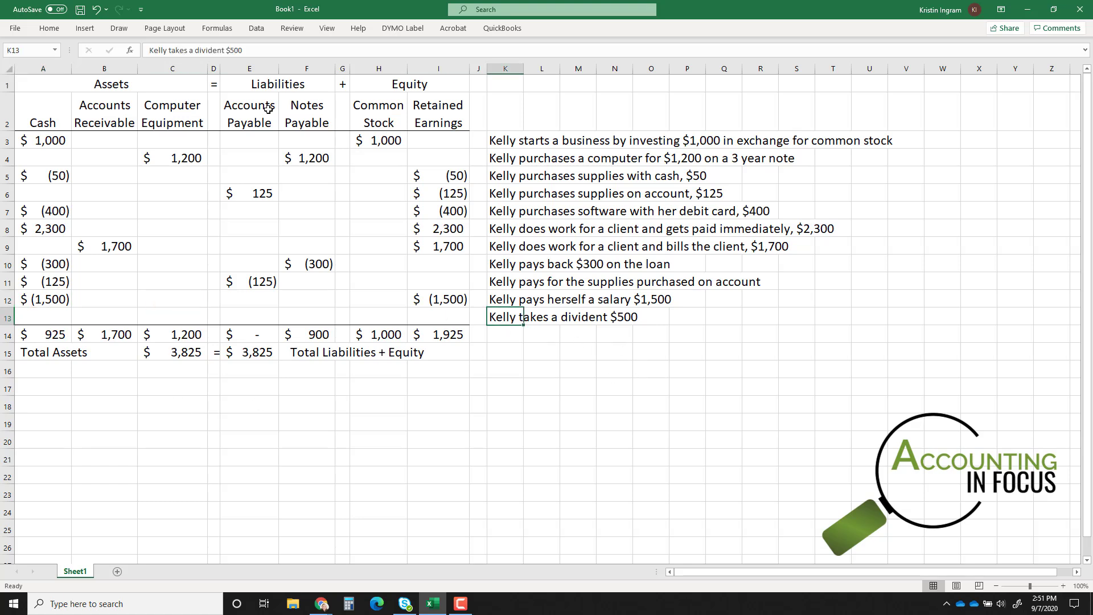
pyautogui.click(226, 50)
pyautogui.click(226, 51)
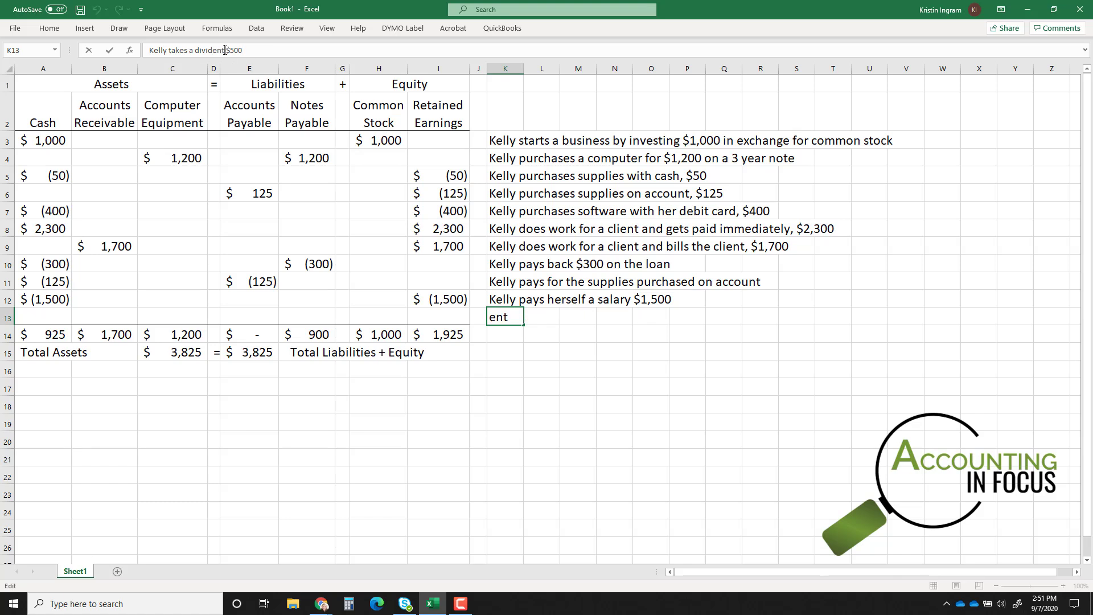
pyautogui.press('BackSpace')
pyautogui.write('d')
pyautogui.press('Return')
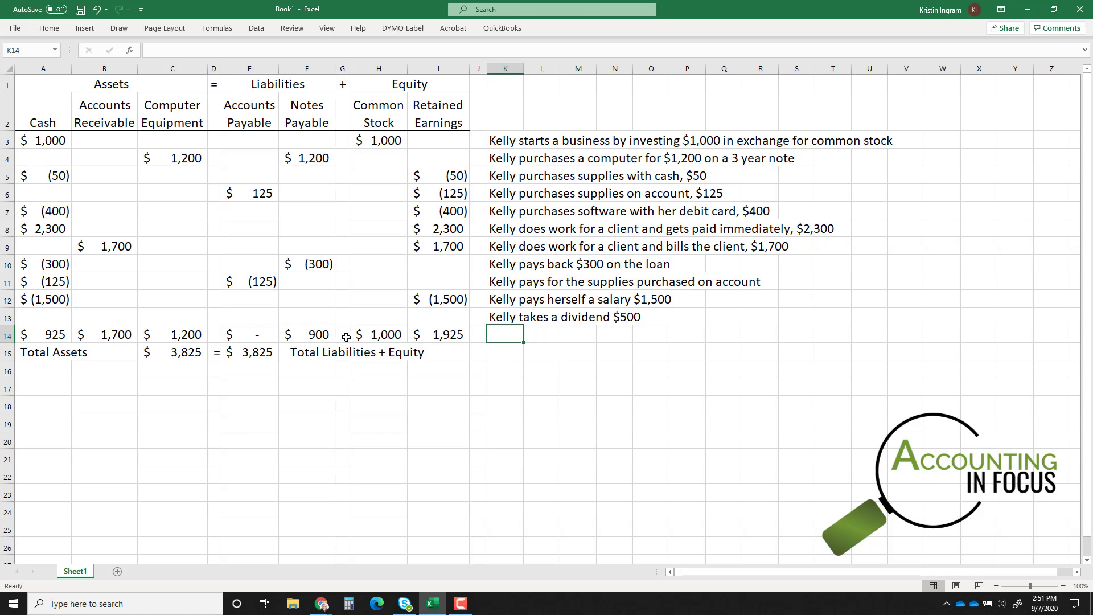
# Record the dividend in row 13, with -500 under both Retained Earnings and Cash.
pyautogui.click(426, 315)
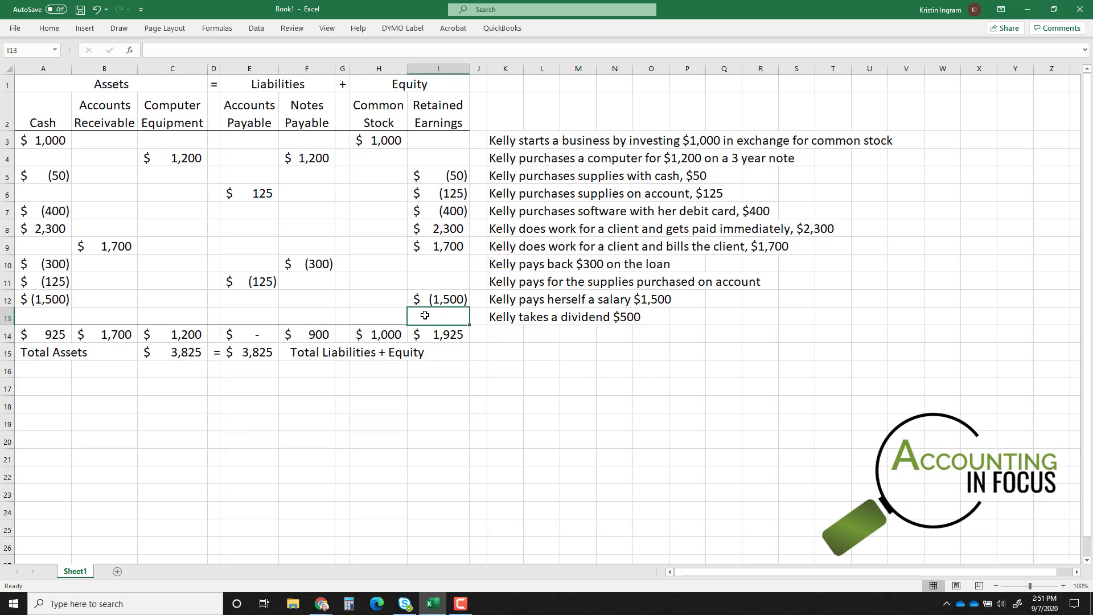
pyautogui.write('-500')
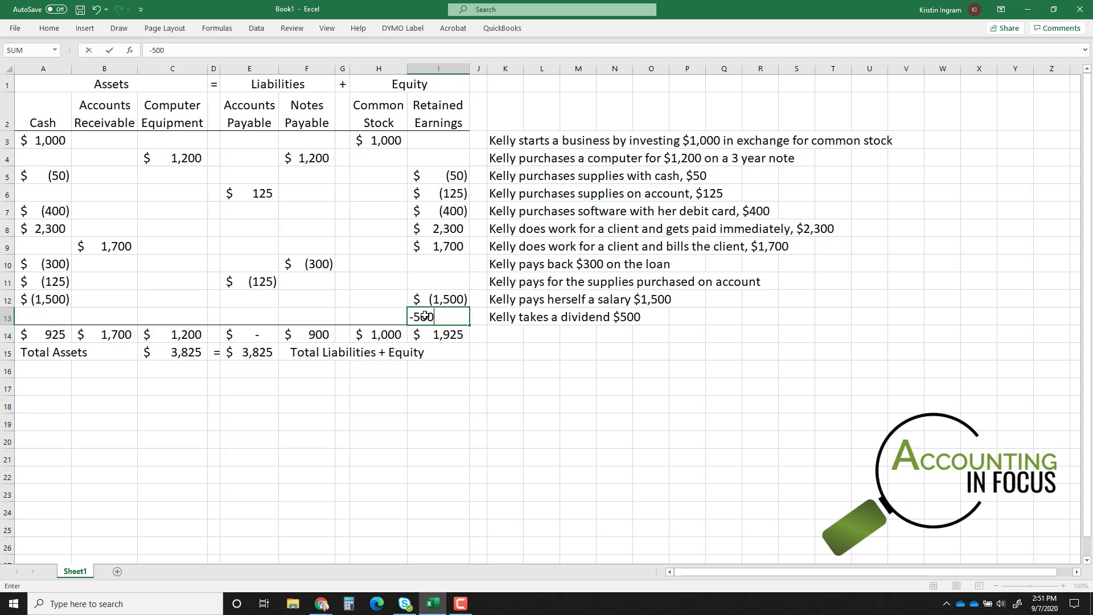
pyautogui.press('Return')
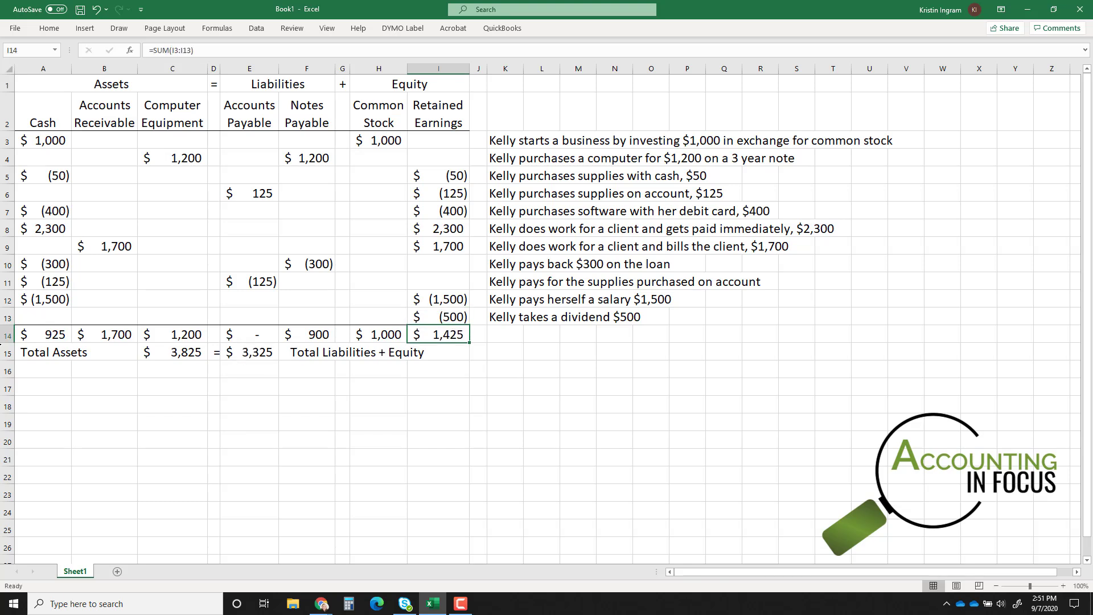
pyautogui.click(39, 319)
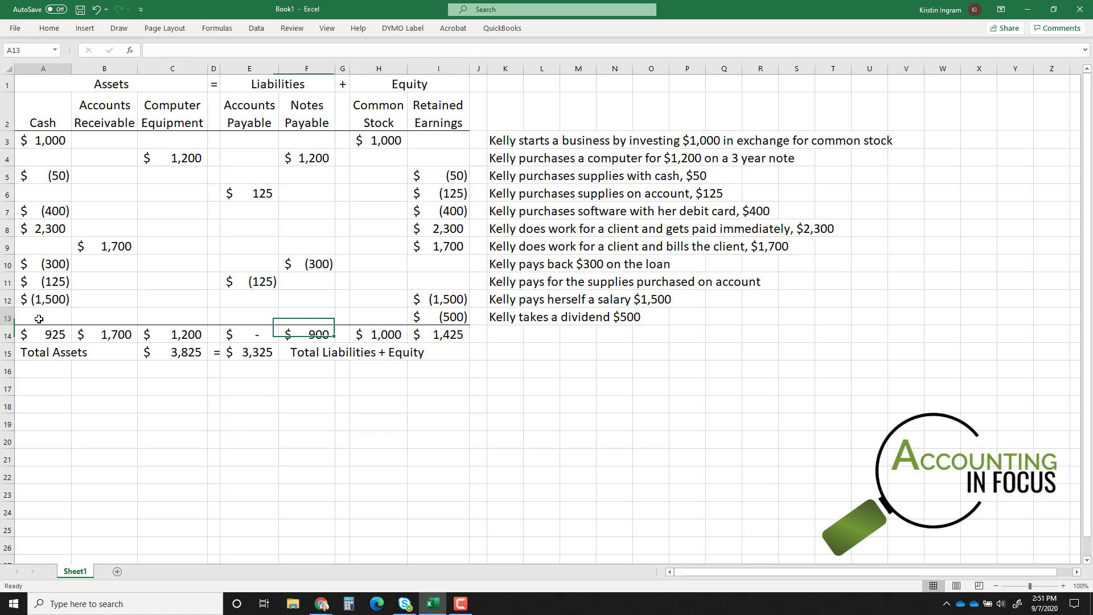
pyautogui.write('-500')
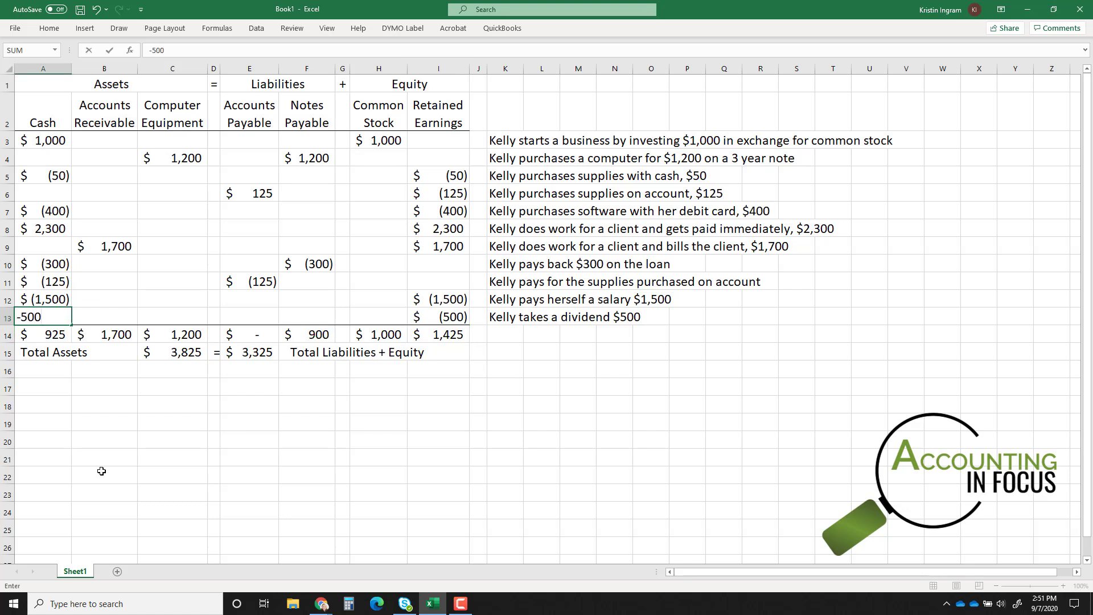
pyautogui.press('Return')
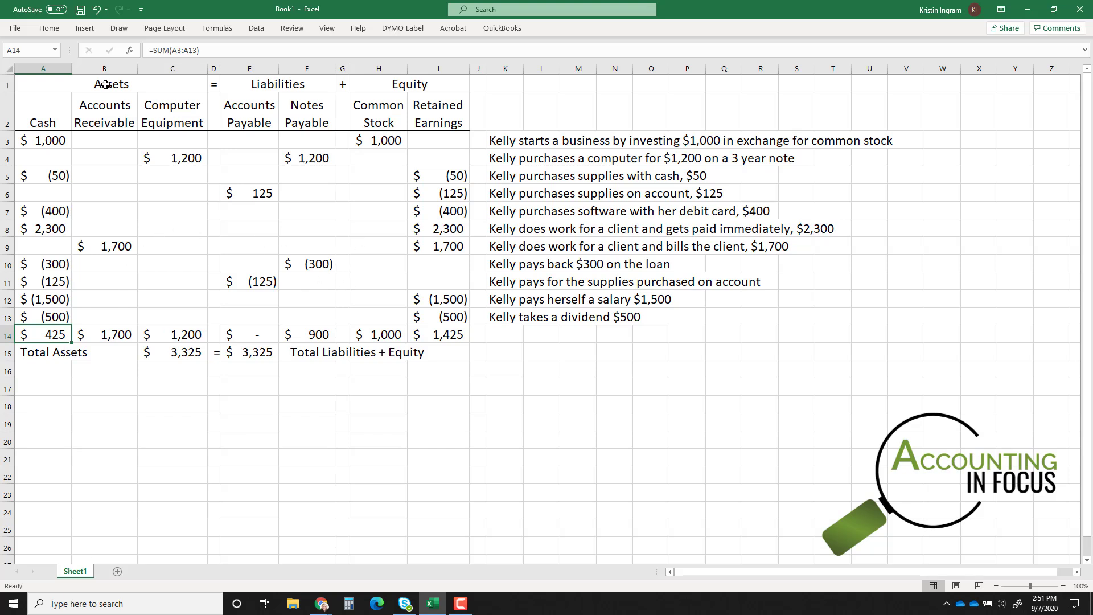
# Review the accounting equation headings in row 1 and the Common Stock and Retained Earnings totals in row 14.
pyautogui.moveTo(106, 85); pyautogui.dragTo(427, 86)
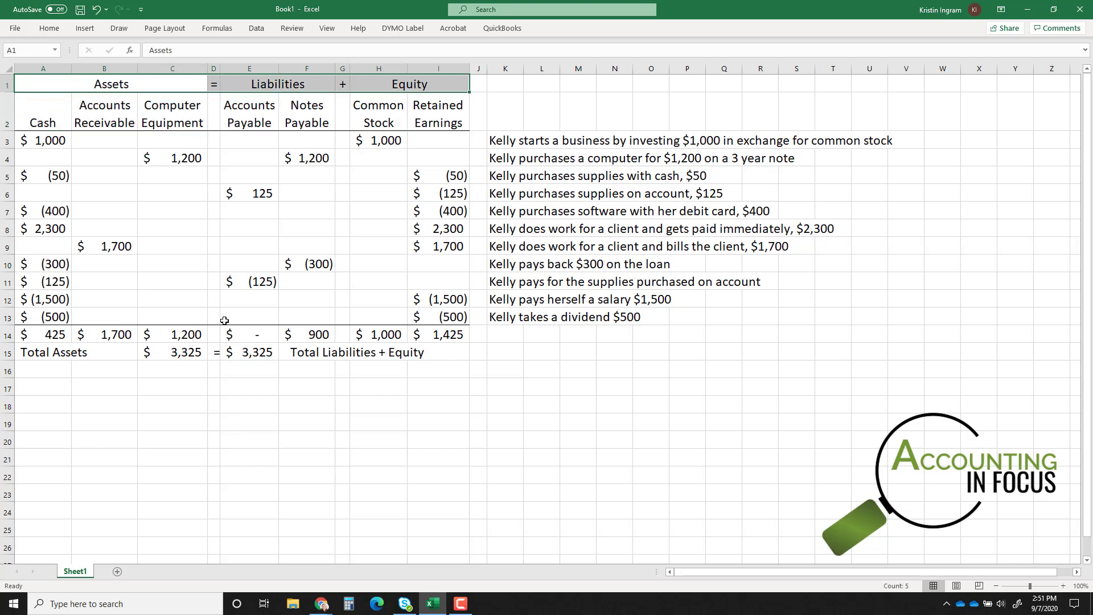
pyautogui.click(216, 473)
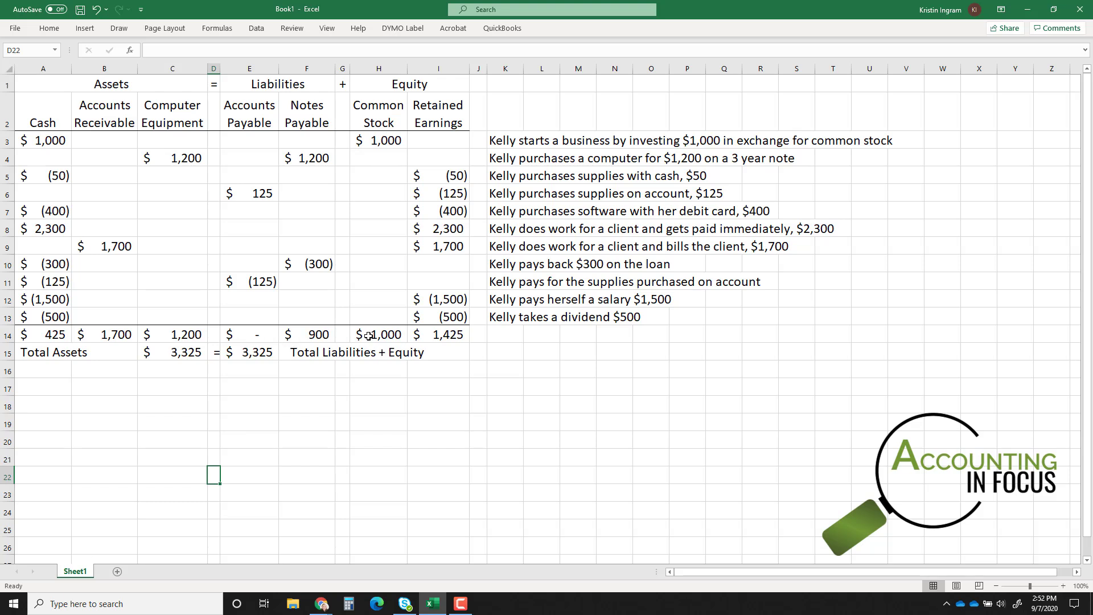
pyautogui.moveTo(369, 334); pyautogui.dragTo(441, 336)
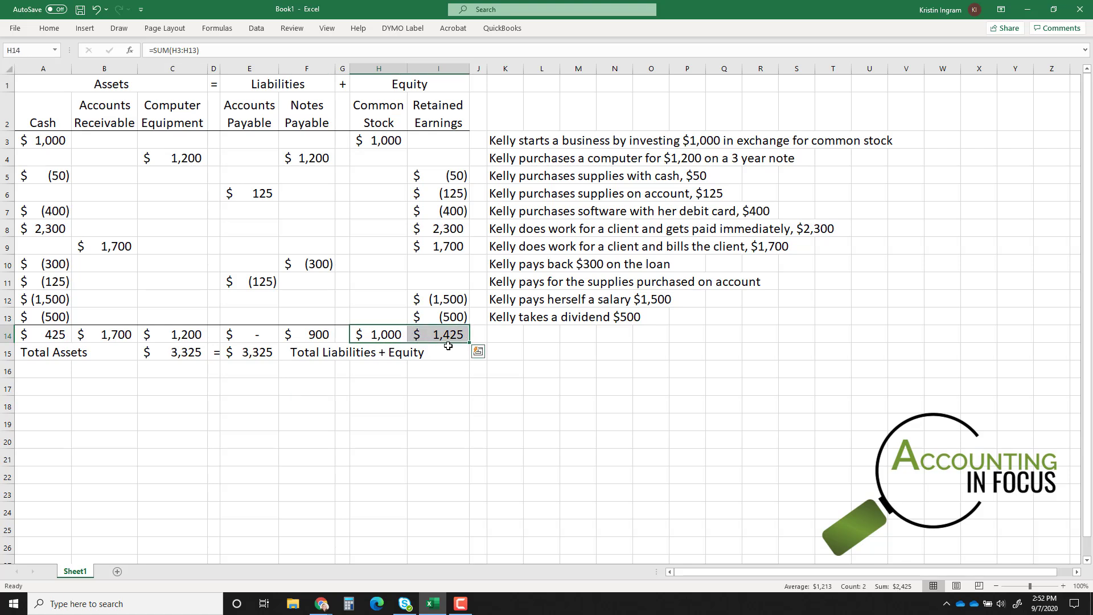
pyautogui.click(436, 371)
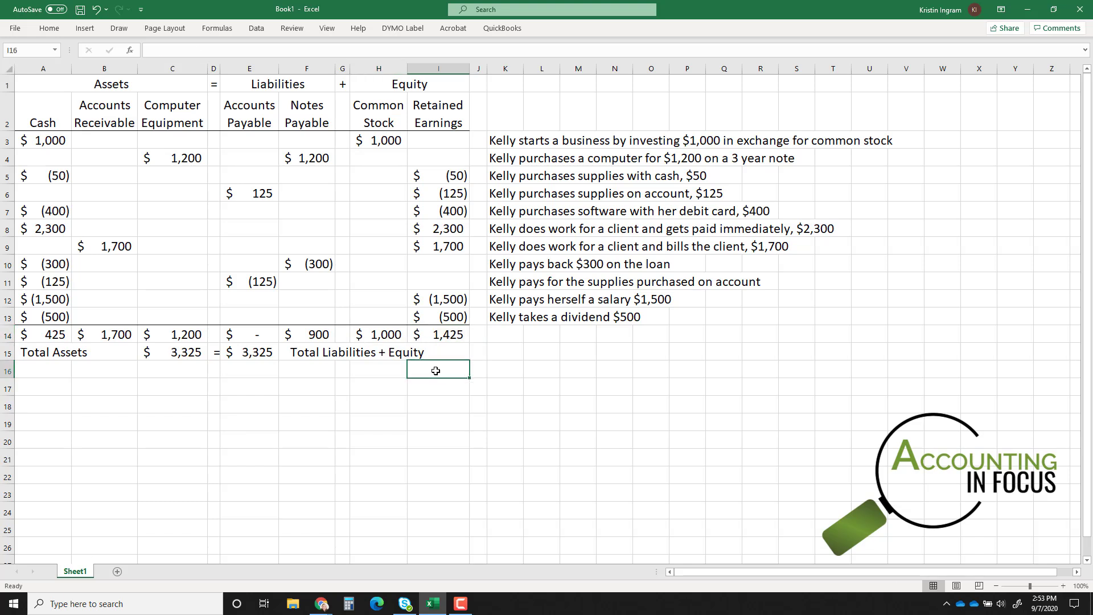